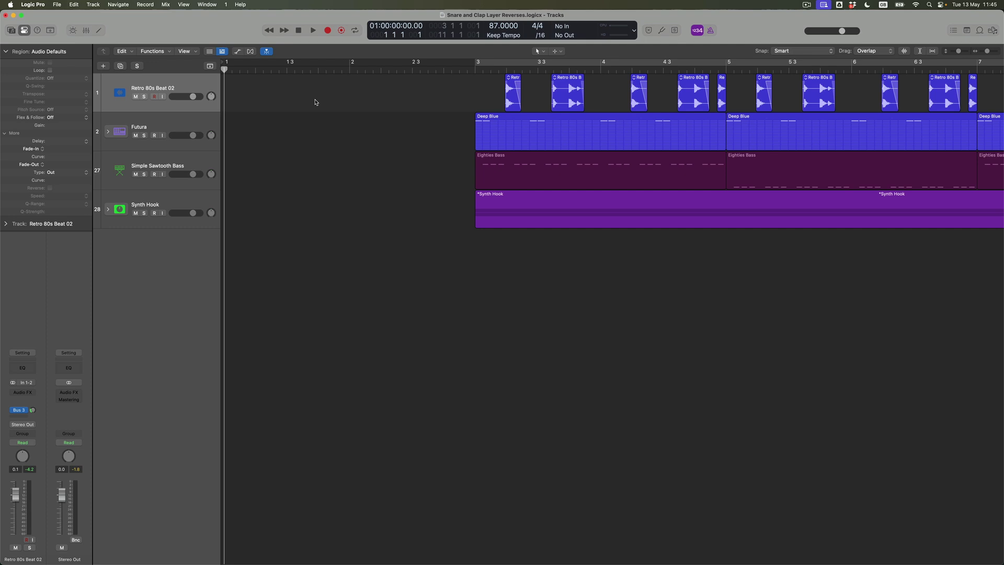
Bounce the first Retro 80s Beat 02 snare region in place to a new track, naming it SD Rev.
{"action": "key", "text": "super+Right"}
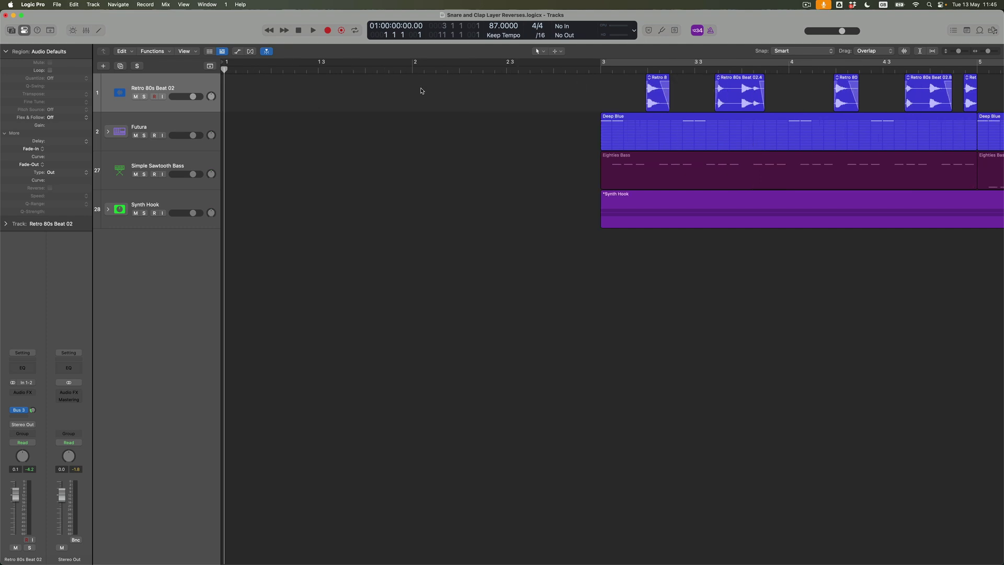
{"action": "left_click", "coordinate": [658, 80]}
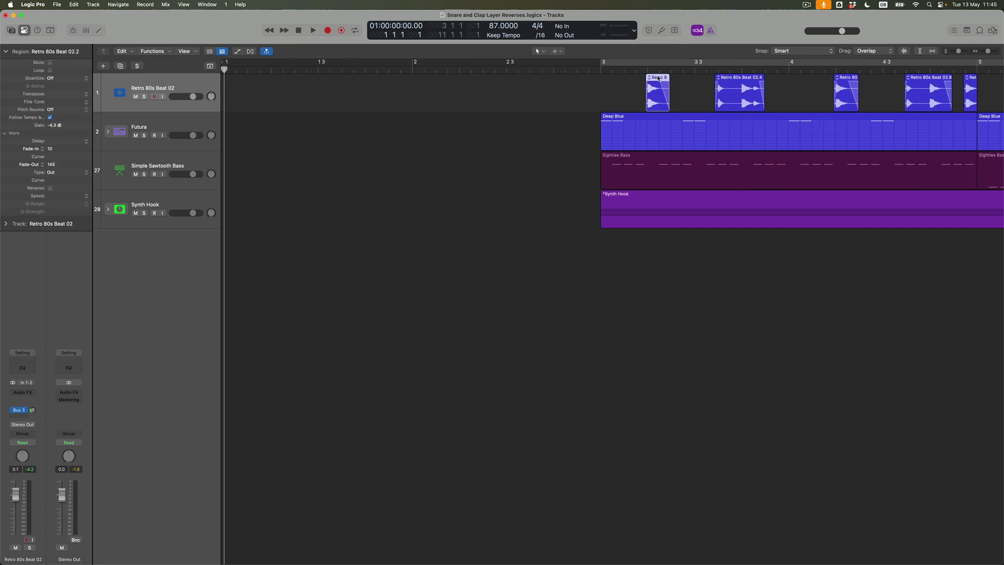
{"action": "right_click", "coordinate": [658, 79]}
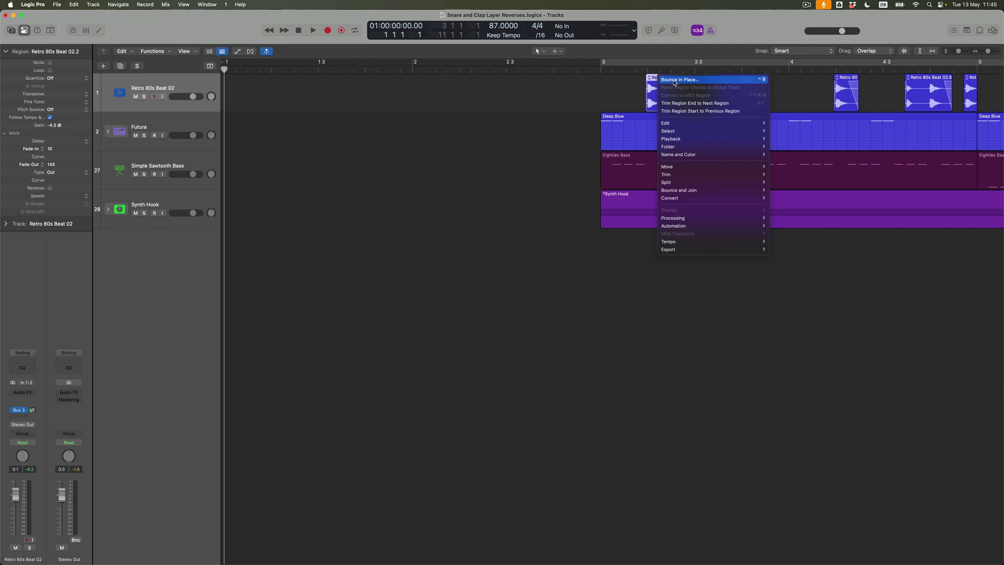
{"action": "left_click", "coordinate": [677, 80]}
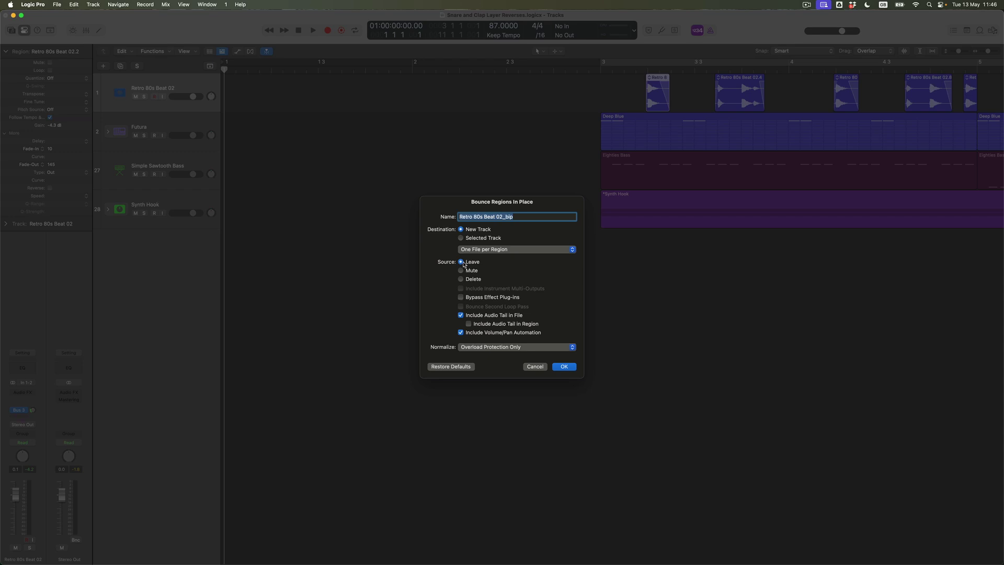
{"action": "type", "text": "SD Rev"}
{"action": "key", "text": "Return"}
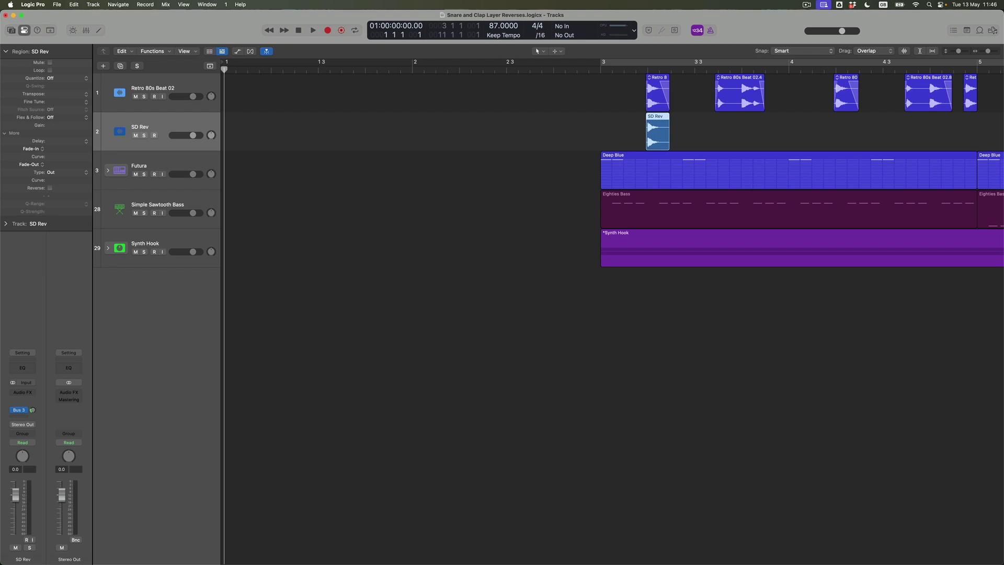
Recolour the bounced SD Rev region dark green.
{"action": "key", "text": "super+Right"}
{"action": "key", "text": "super+Right"}
{"action": "key", "text": "super+Right"}
{"action": "key", "text": "super+Right"}
{"action": "key", "text": "super+Right"}
{"action": "key", "text": "super+Right"}
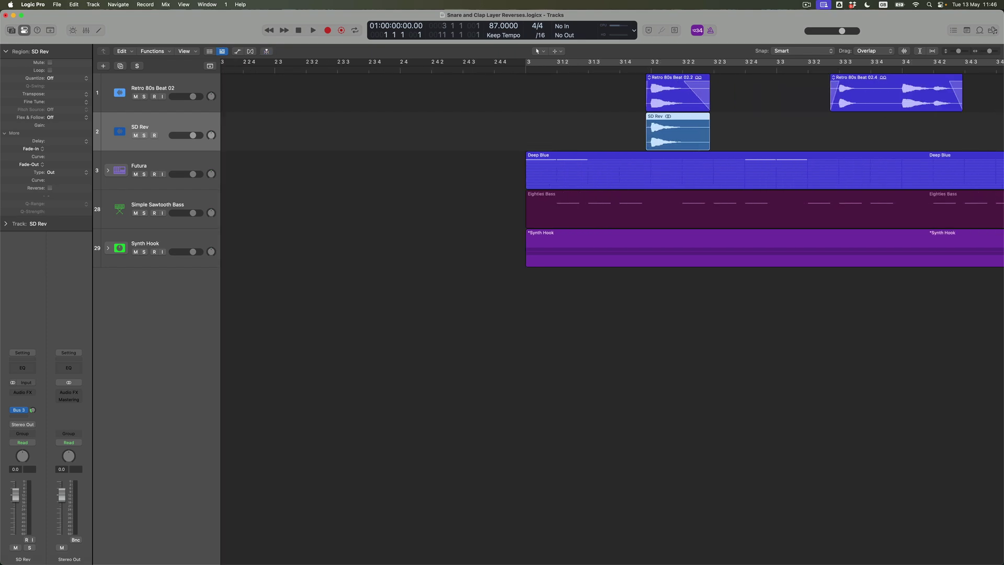
{"action": "key", "text": "super+Down"}
{"action": "key", "text": "super+Down"}
{"action": "key", "text": "super+Down"}
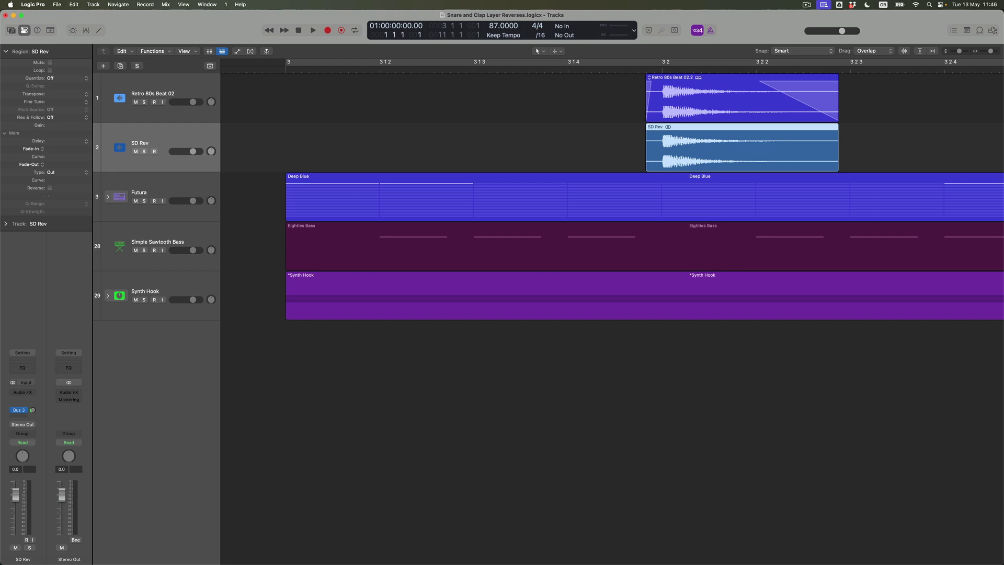
{"action": "left_click", "coordinate": [626, 159]}
{"action": "left_click", "coordinate": [704, 158]}
{"action": "key", "text": "alt+c"}
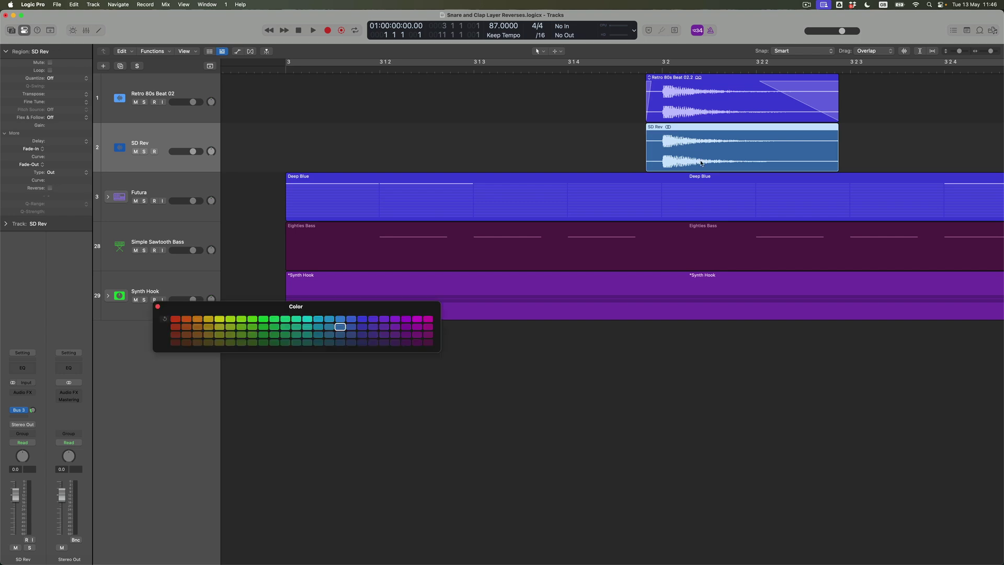
{"action": "left_click", "coordinate": [274, 344]}
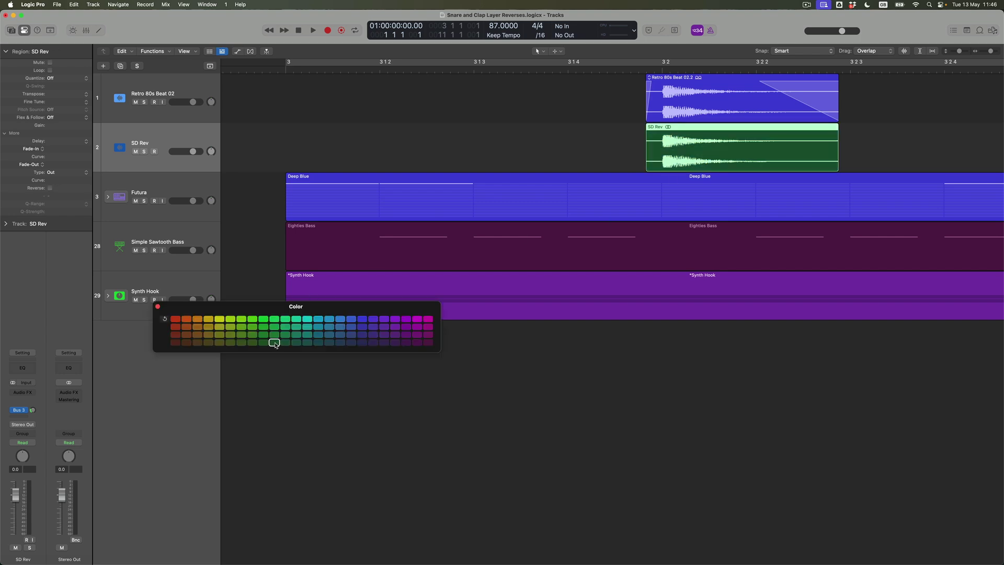
{"action": "left_click", "coordinate": [158, 307]}
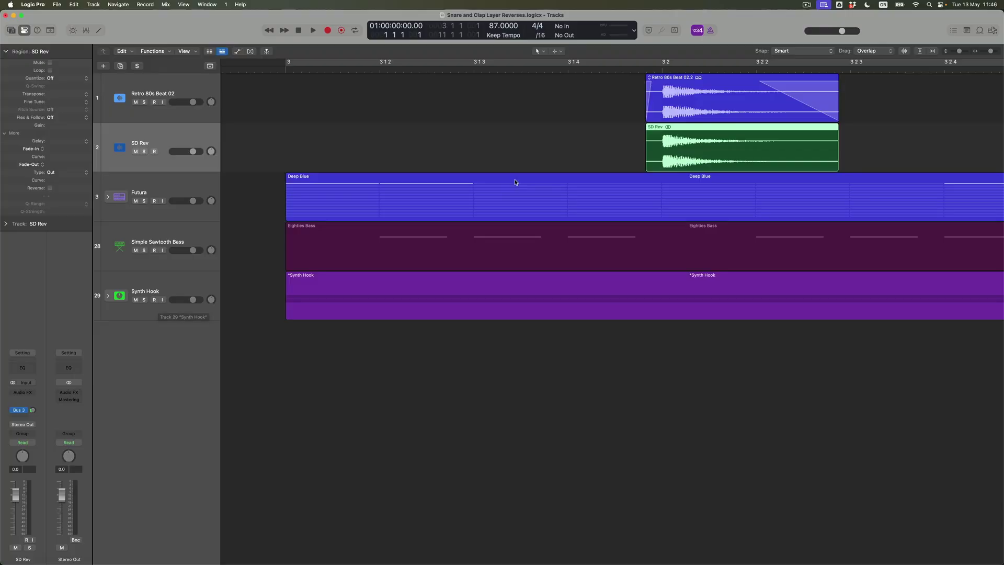
Open the SD Rev region in the audio file editor and reverse its audio.
{"action": "left_click", "coordinate": [591, 152]}
{"action": "double_click", "coordinate": [679, 146]}
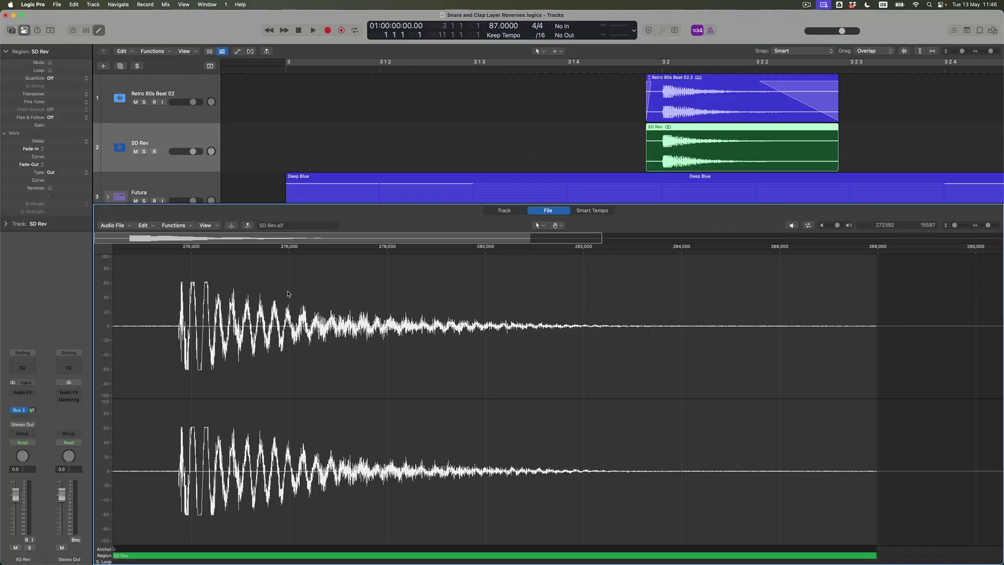
{"action": "left_click", "coordinate": [501, 211]}
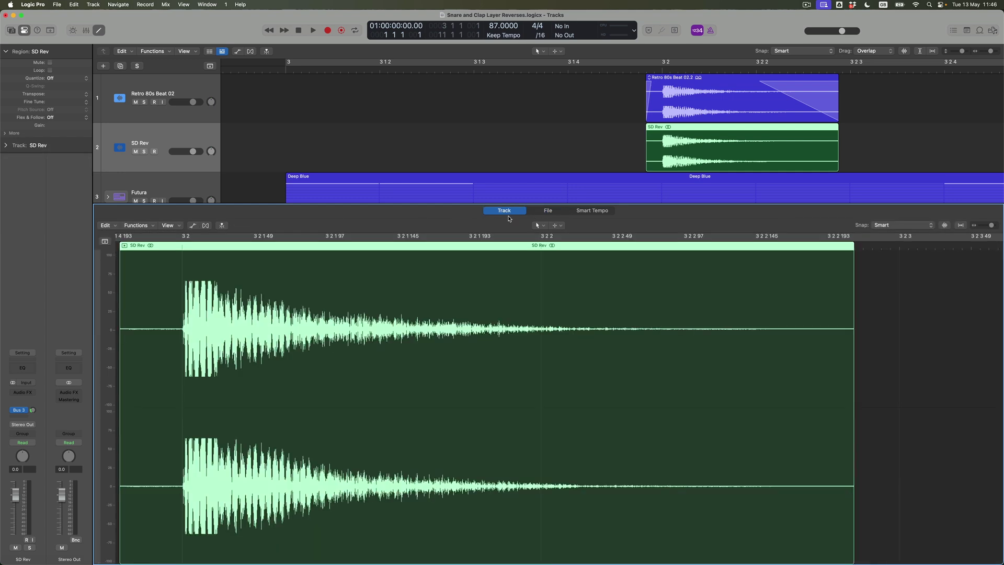
{"action": "left_click", "coordinate": [147, 226]}
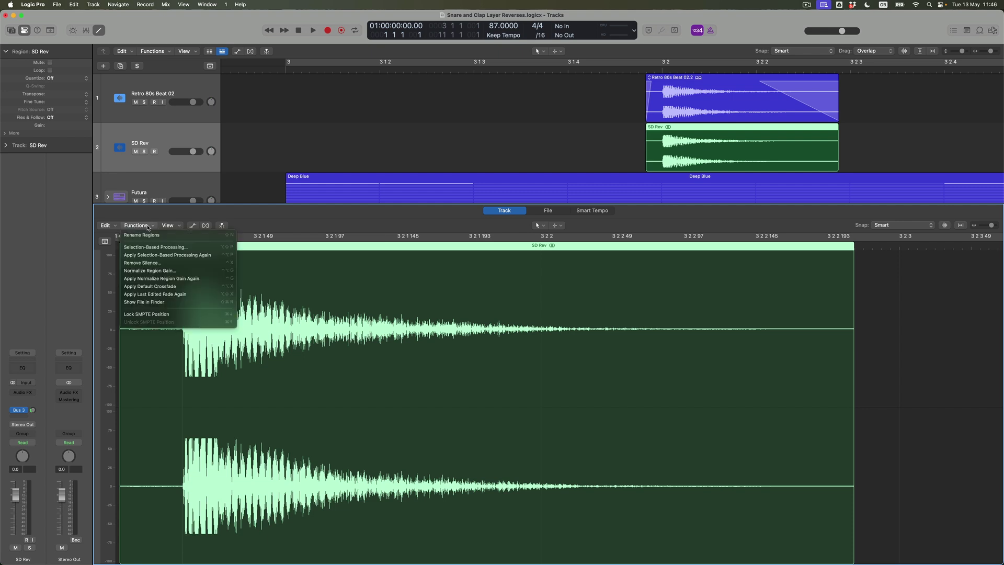
{"action": "left_click", "coordinate": [148, 226]}
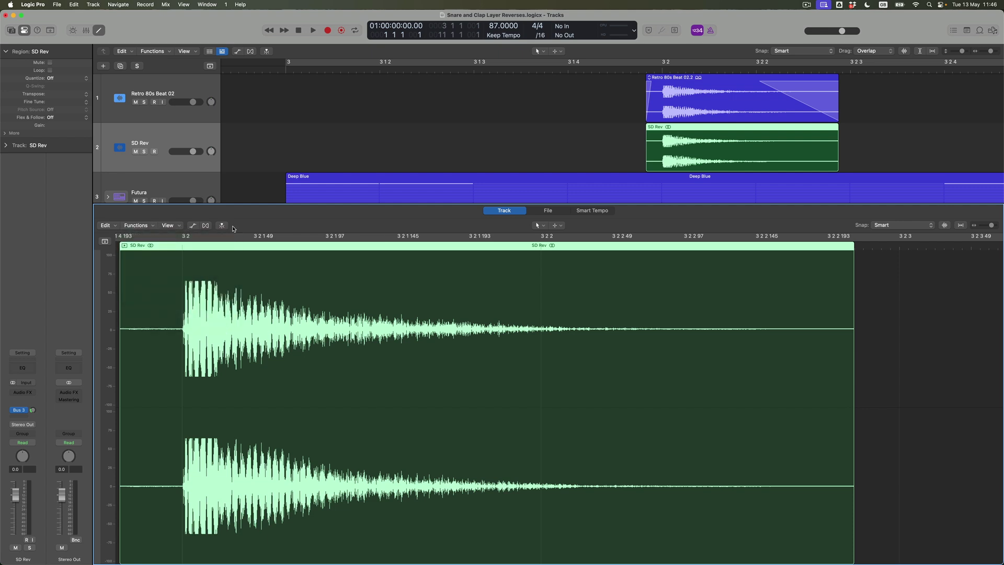
{"action": "left_click", "coordinate": [550, 212]}
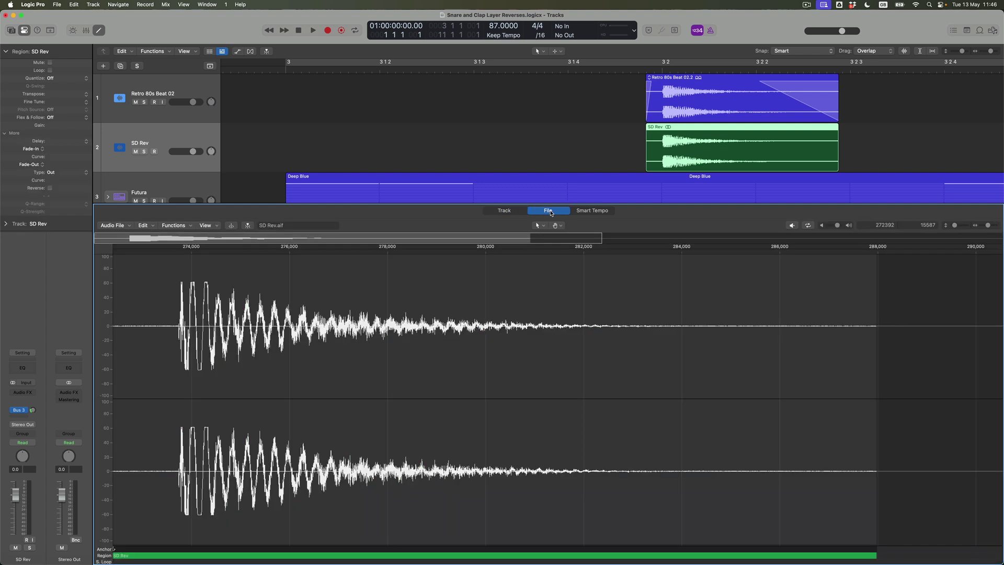
{"action": "left_click", "coordinate": [181, 226]}
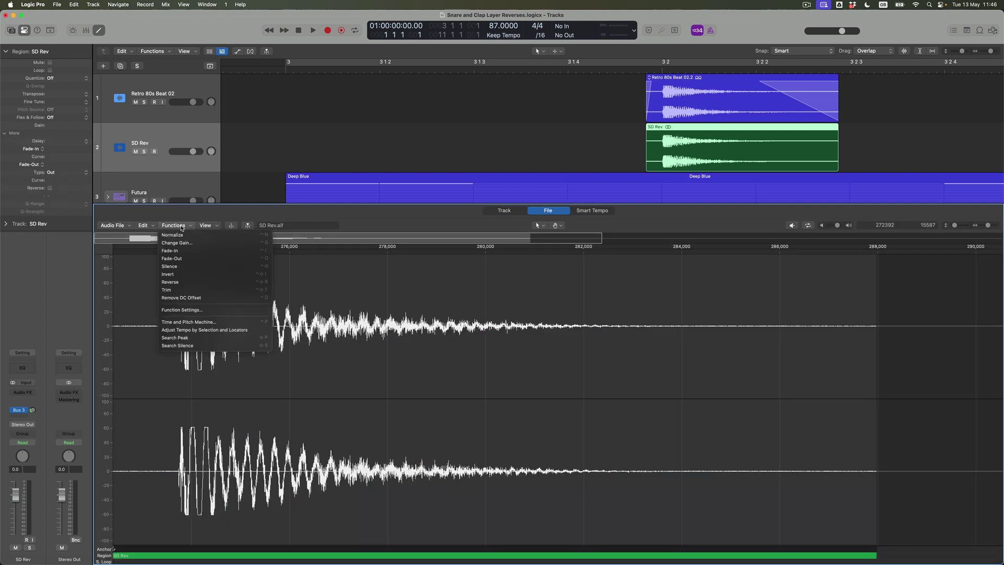
{"action": "left_click", "coordinate": [188, 282]}
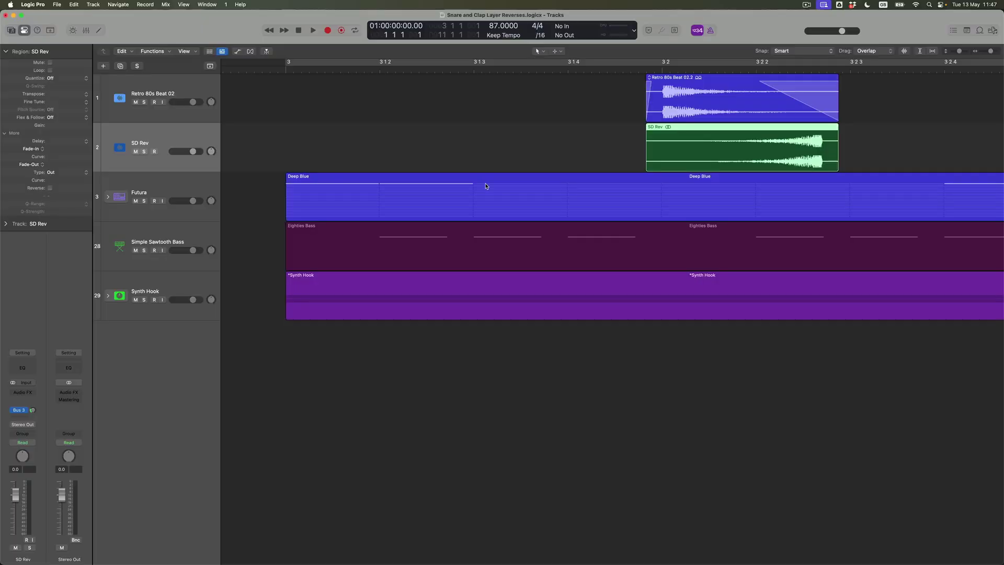
Move the reversed SD Rev region earlier so its loud end meets the original snare hit, and place the playhead at 3 2.
{"action": "left_click_drag", "start_coordinate": [784, 147], "coordinate": [631, 137]}
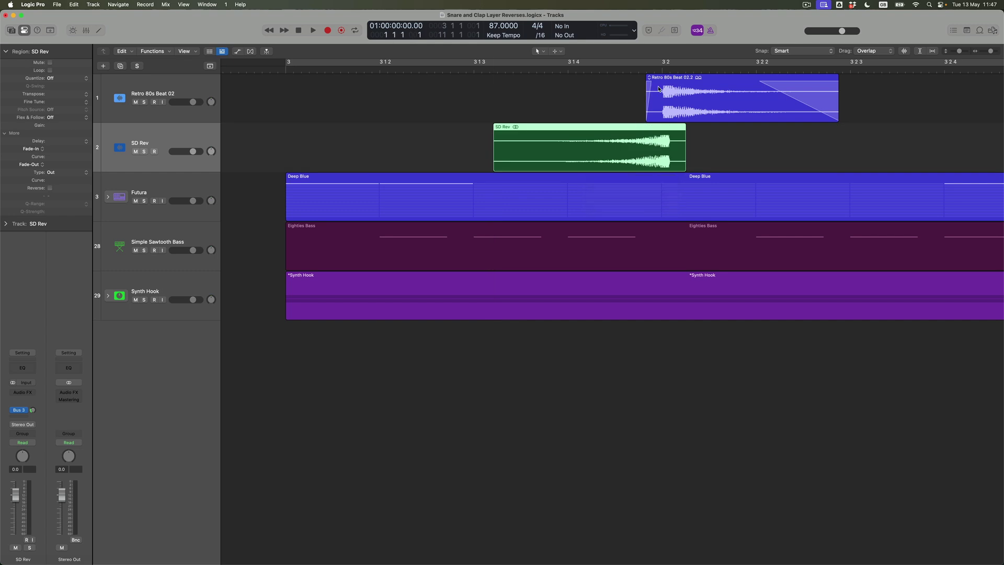
{"action": "left_click", "coordinate": [662, 70]}
{"action": "key", "text": "super+Right"}
{"action": "key", "text": "super+Right"}
{"action": "key", "text": "super+Right"}
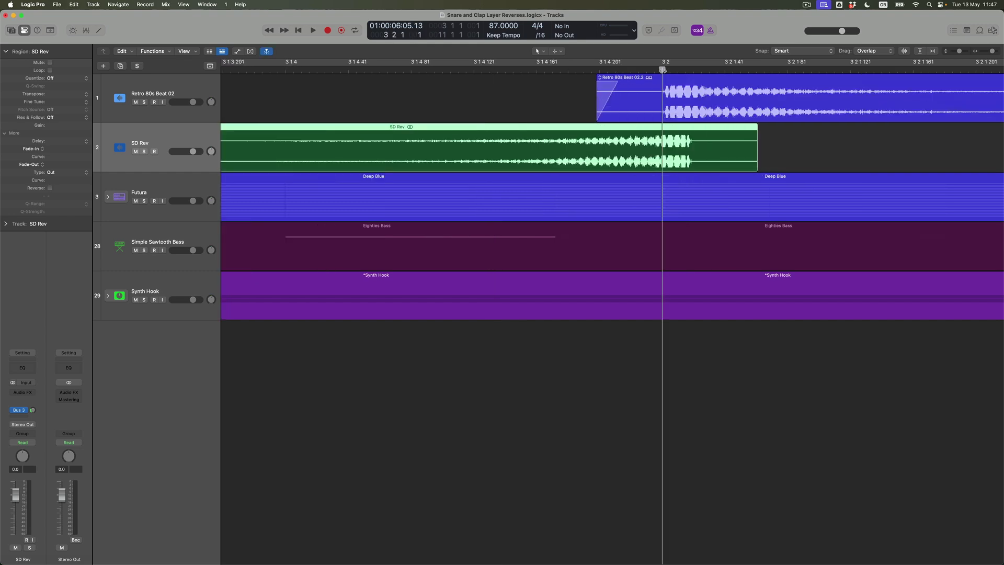
{"action": "key", "text": "super+Left"}
{"action": "key", "text": "super+Left"}
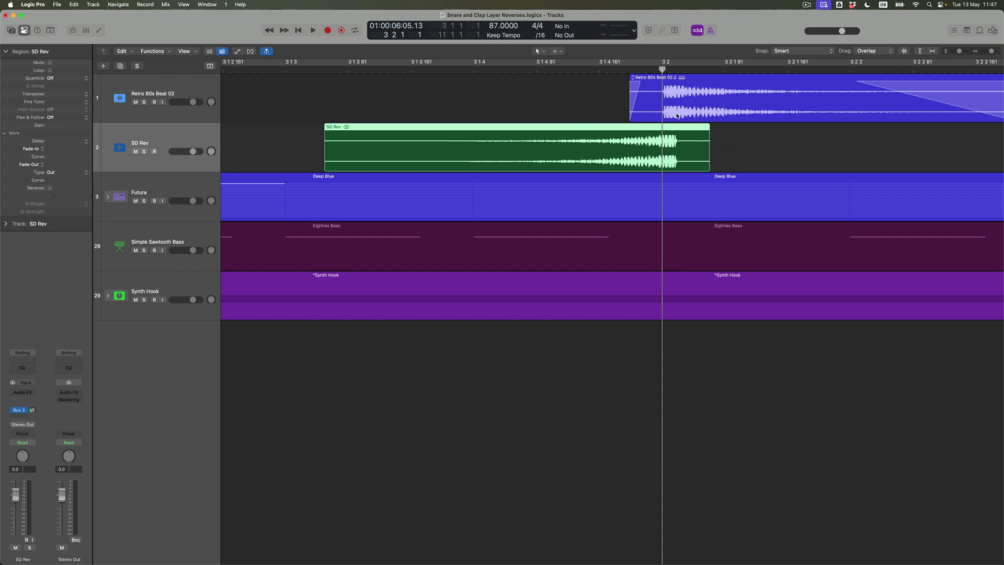
Mute the reversed SD Rev region and shift it slightly later on its track.
{"action": "left_click", "coordinate": [715, 146]}
{"action": "left_click", "coordinate": [680, 132]}
{"action": "key", "text": "ctrl+m"}
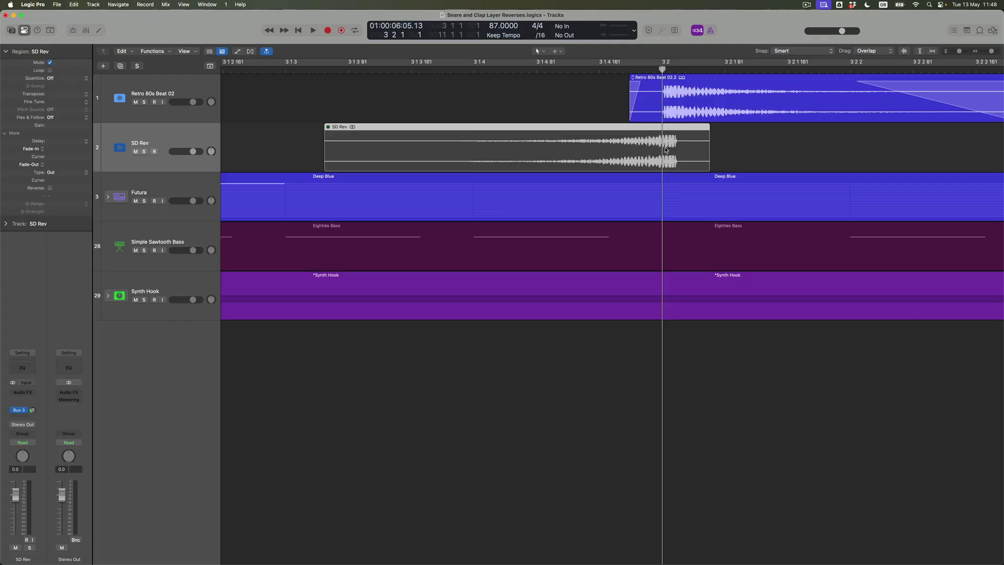
{"action": "left_click_drag", "start_coordinate": [669, 149], "coordinate": [674, 148]}
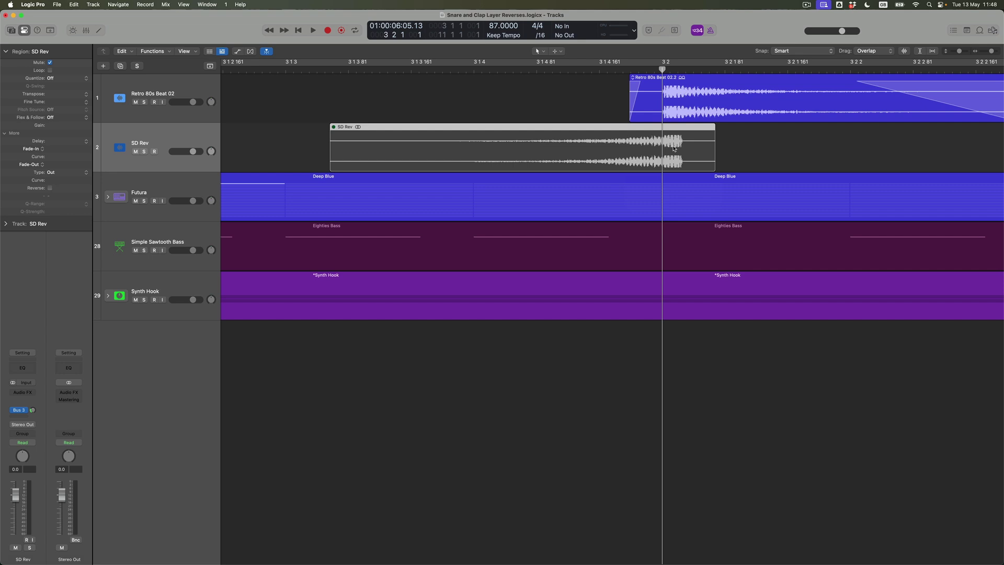
Unmute the SD Rev region, split it at the original snare's transient just after 3 2, and delete the part following the split.
{"action": "key", "text": "super+Right"}
{"action": "key", "text": "super+Right"}
{"action": "key", "text": "super+Right"}
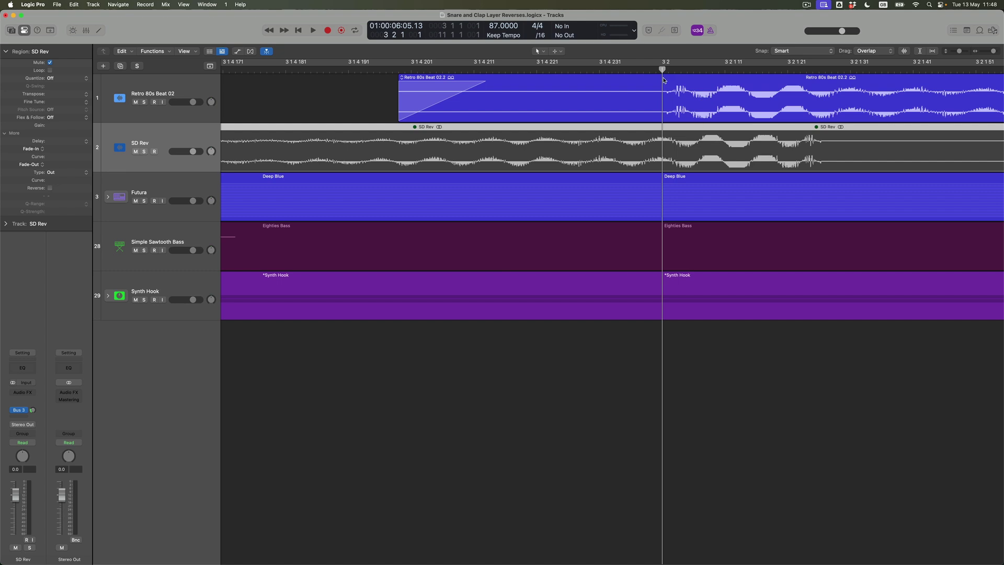
{"action": "left_click", "coordinate": [676, 103]}
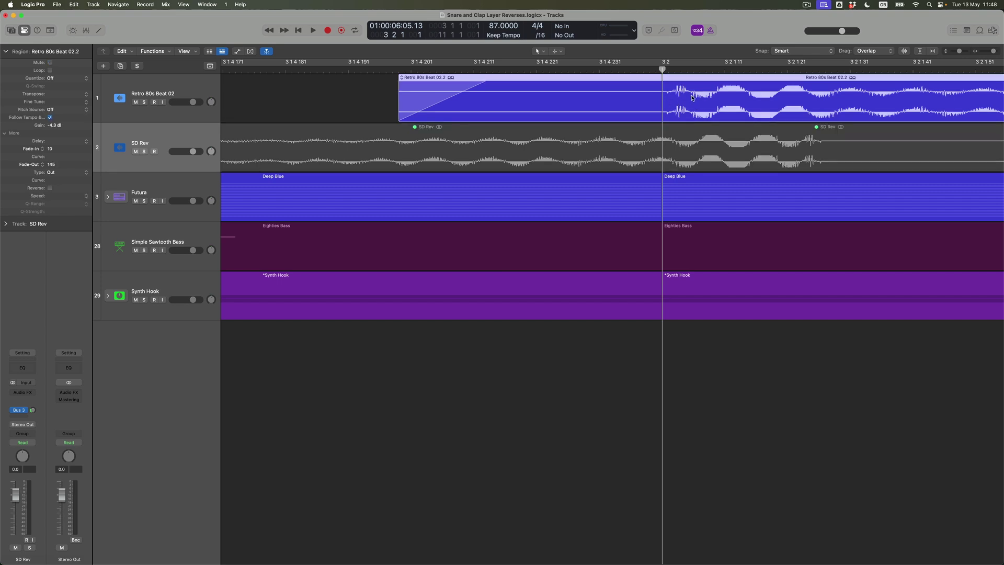
{"action": "left_click_drag", "start_coordinate": [663, 69], "coordinate": [676, 69]}
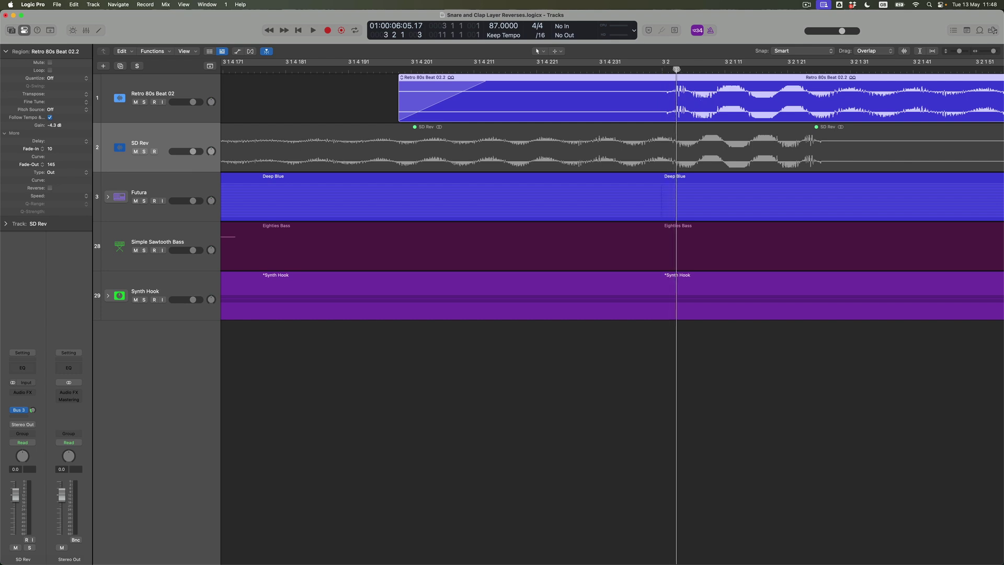
{"action": "left_click", "coordinate": [694, 138]}
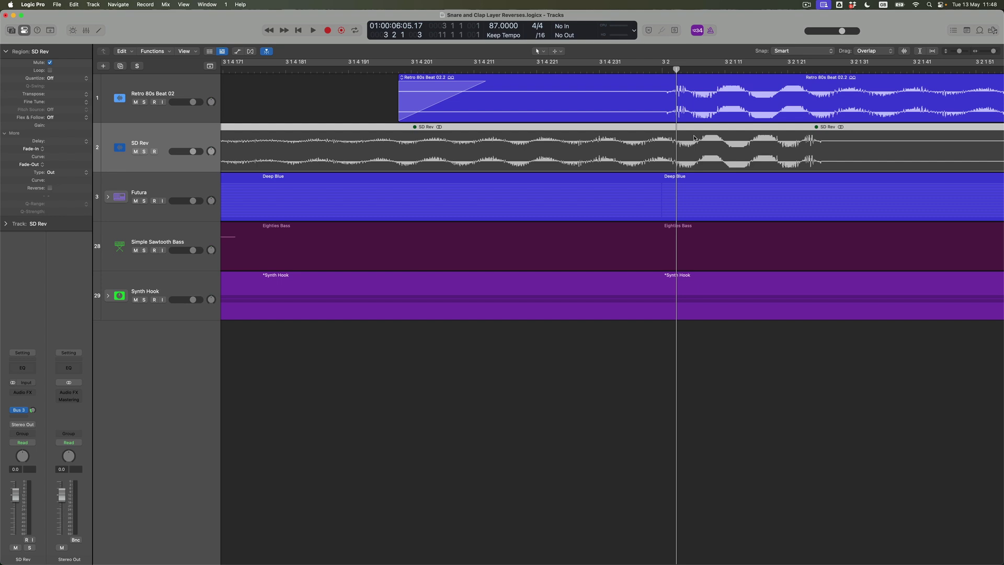
{"action": "key", "text": "ctrl+m"}
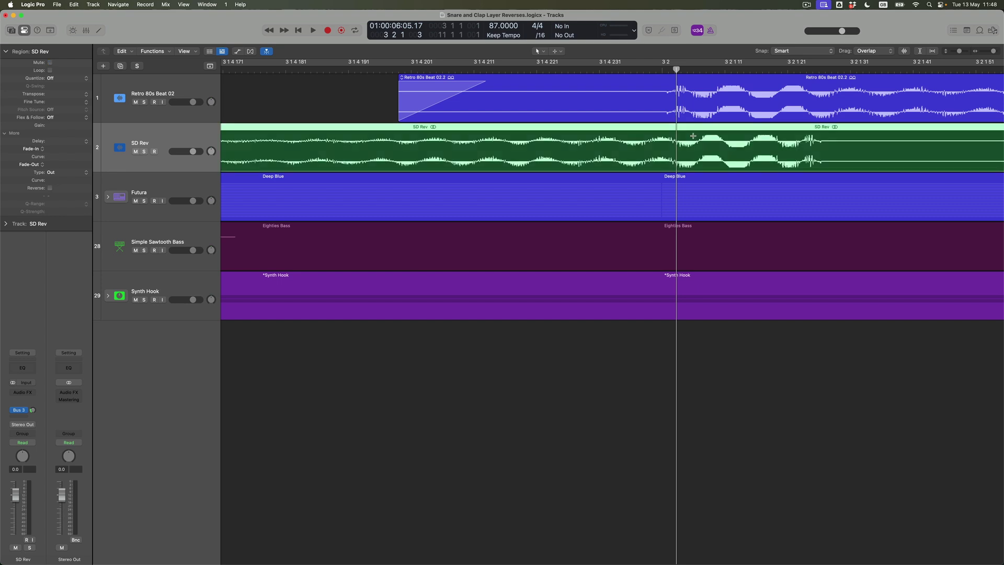
{"action": "key", "text": "super+t"}
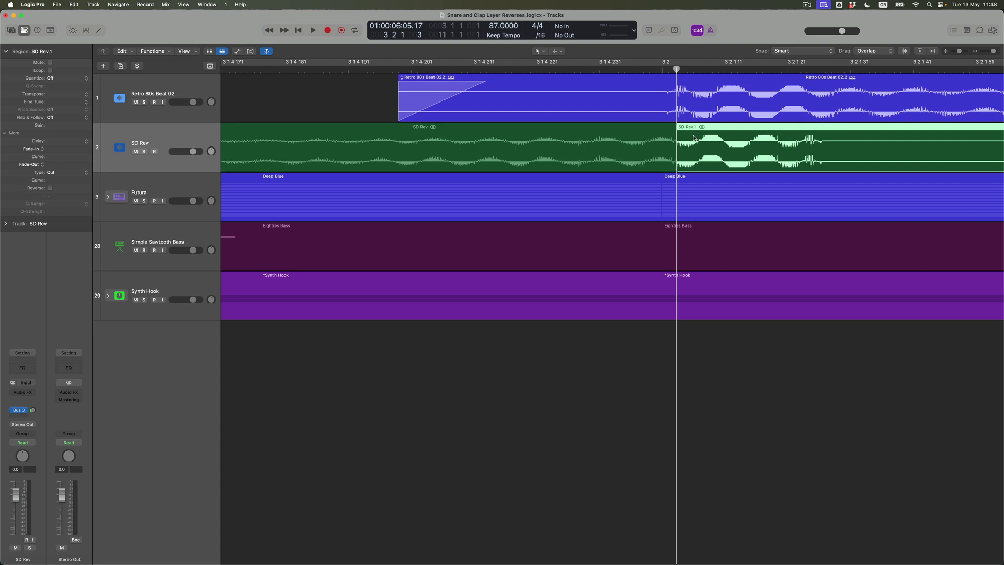
{"action": "key", "text": "Delete"}
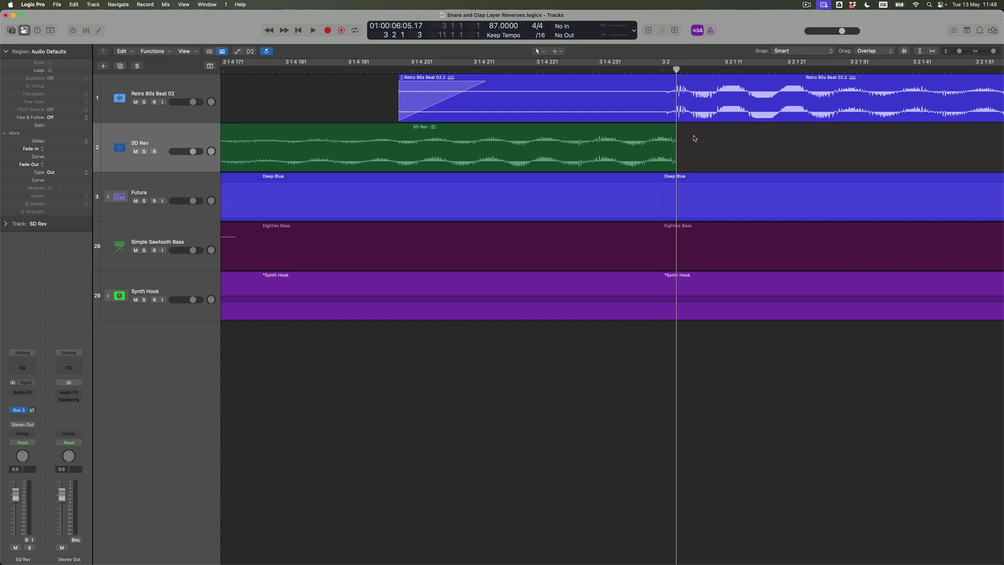
Set a one-bar cycle range from bar 3 to bar 4 and play the loop to audition the reversed snare.
{"action": "key", "text": "super+Left"}
{"action": "key", "text": "super+Left"}
{"action": "key", "text": "super+Left"}
{"action": "key", "text": "super+Left"}
{"action": "key", "text": "super+Left"}
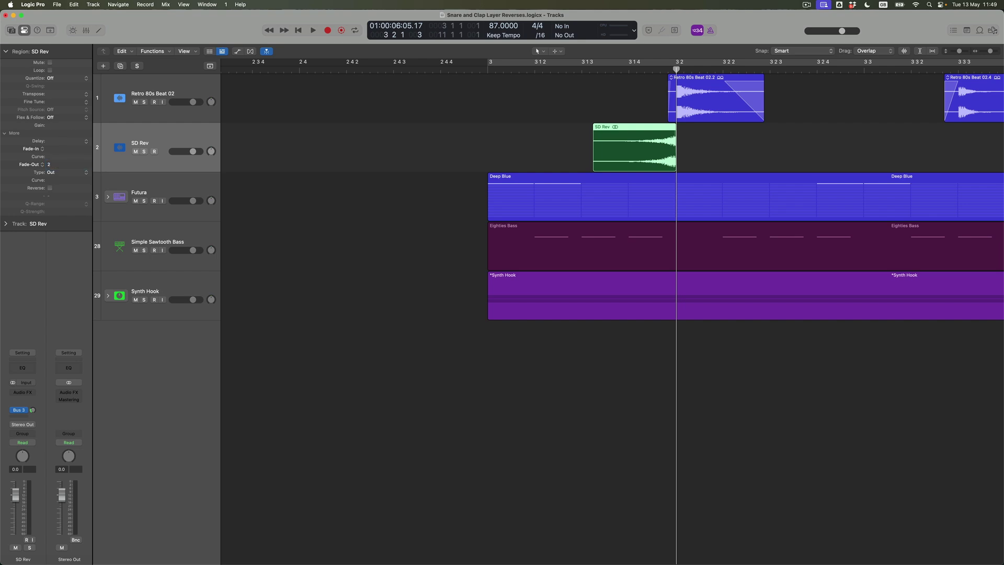
{"action": "key", "text": "super+Left"}
{"action": "key", "text": "super+Up"}
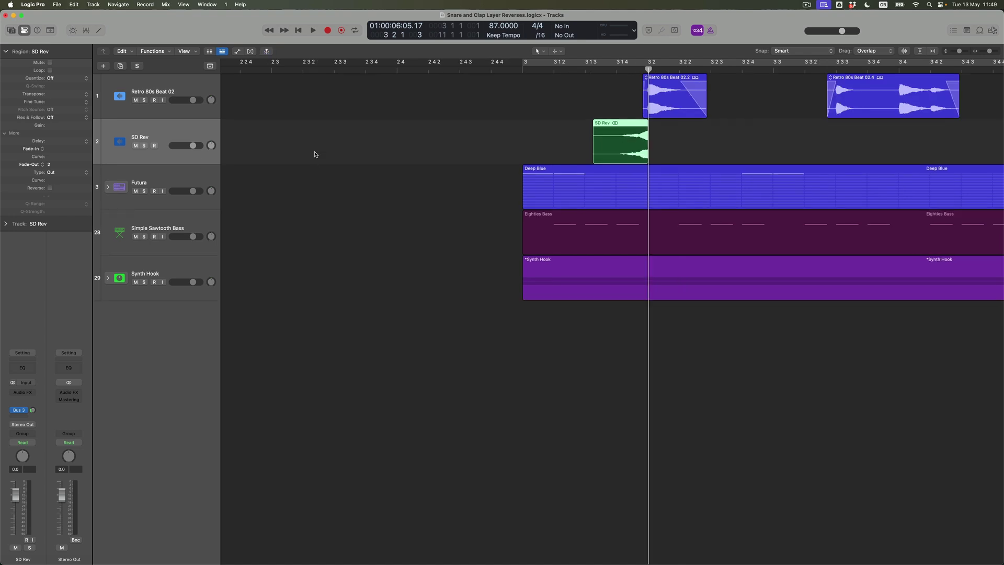
{"action": "left_click", "coordinate": [548, 64]}
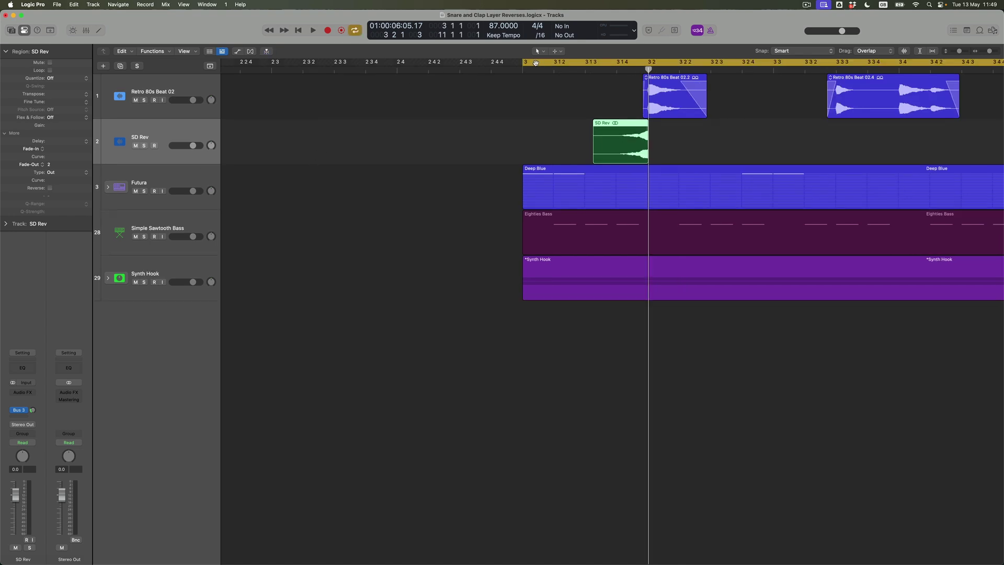
{"action": "left_click", "coordinate": [530, 65]}
{"action": "key", "text": "super+Left"}
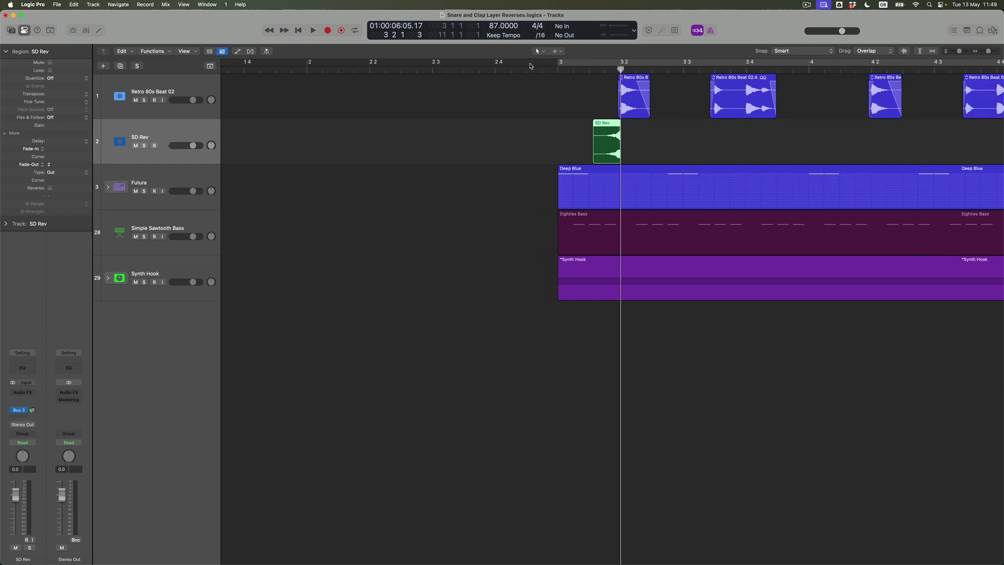
{"action": "key", "text": "super+Up"}
{"action": "left_click_drag", "start_coordinate": [567, 66], "coordinate": [806, 79]}
{"action": "key", "text": "space"}
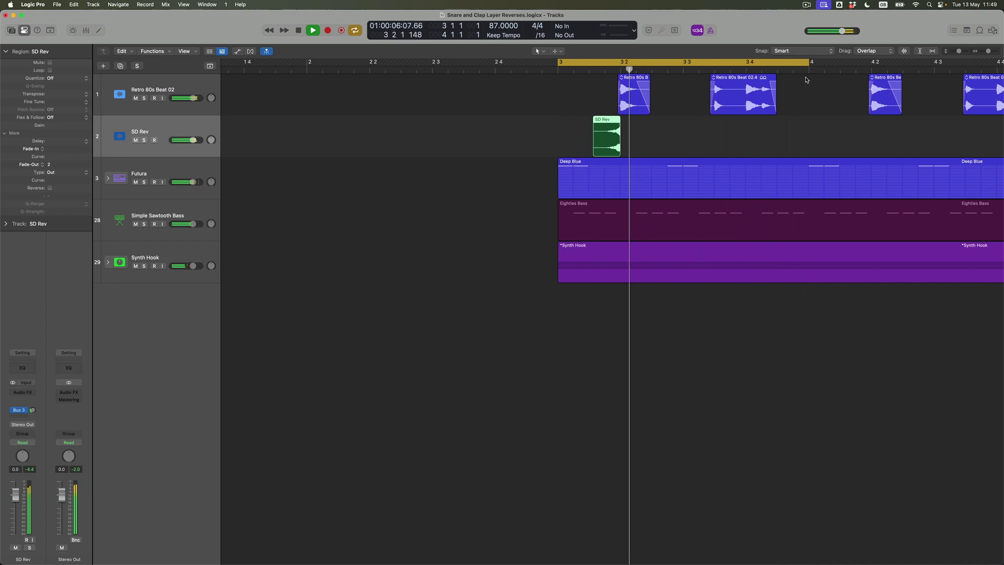
{"action": "key", "text": "space"}
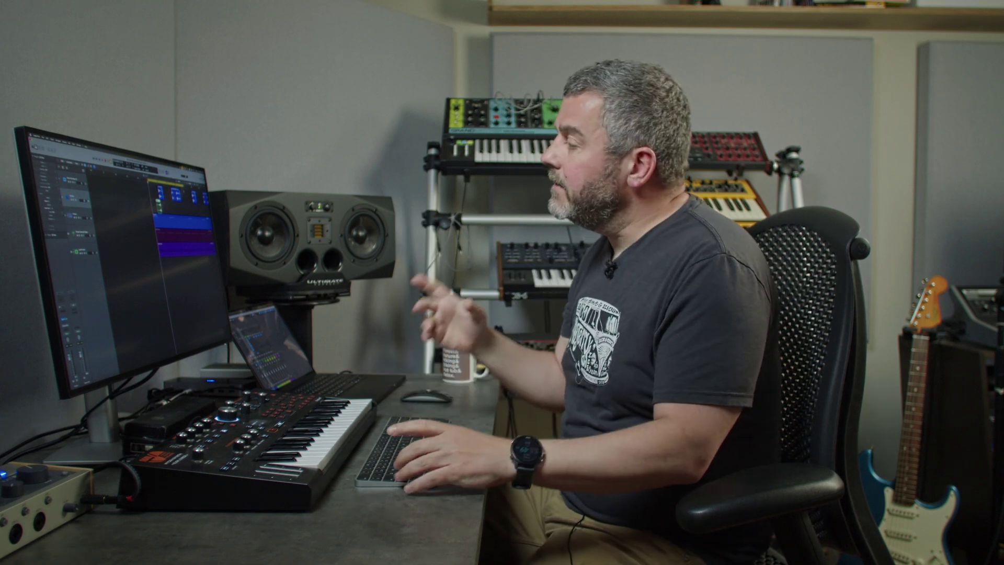
Try a fade-in of 90 on the reversed SD Rev region and audition it in the one-bar loop.
{"action": "key", "text": "super+Right"}
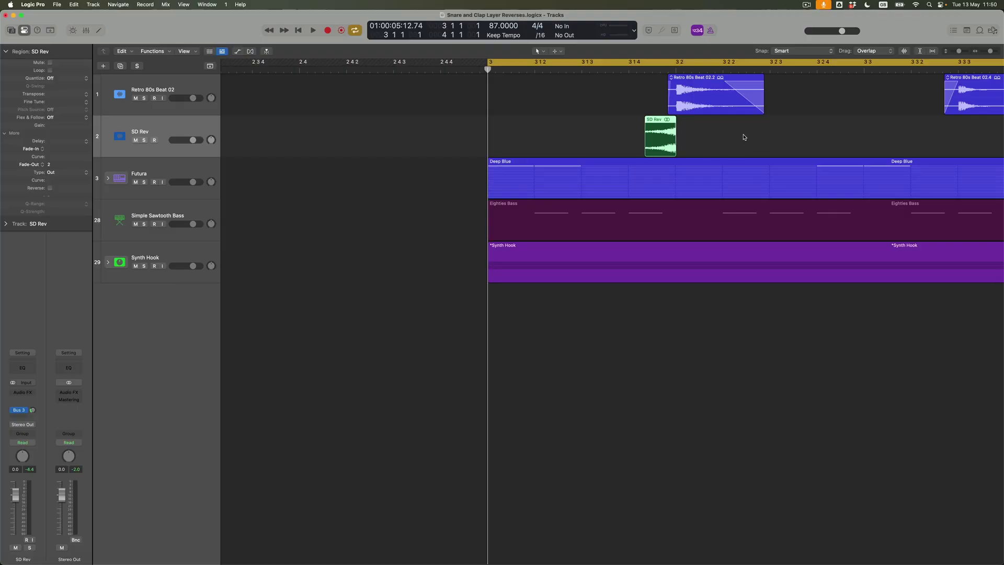
{"action": "key", "text": "t"}
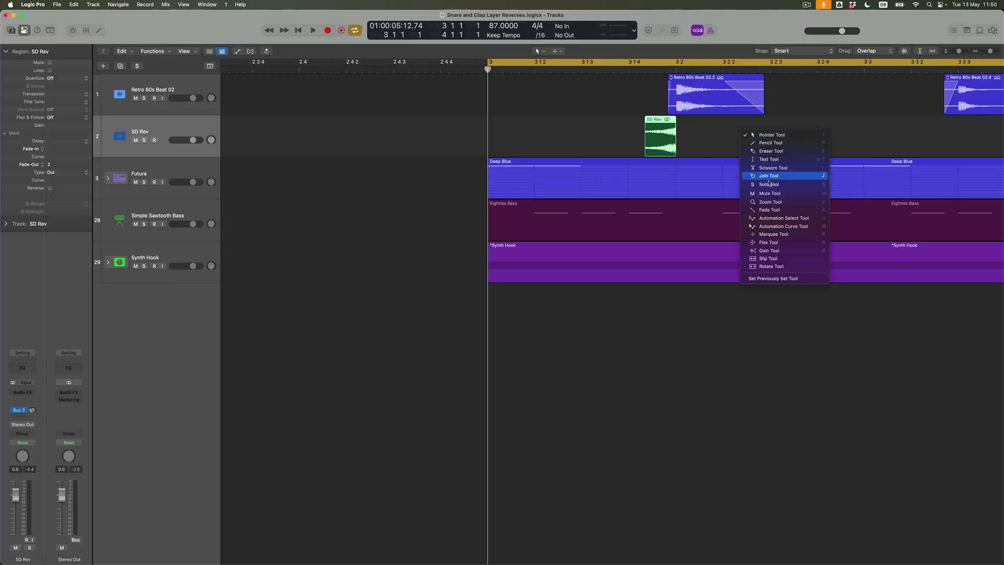
{"action": "left_click", "coordinate": [770, 211]}
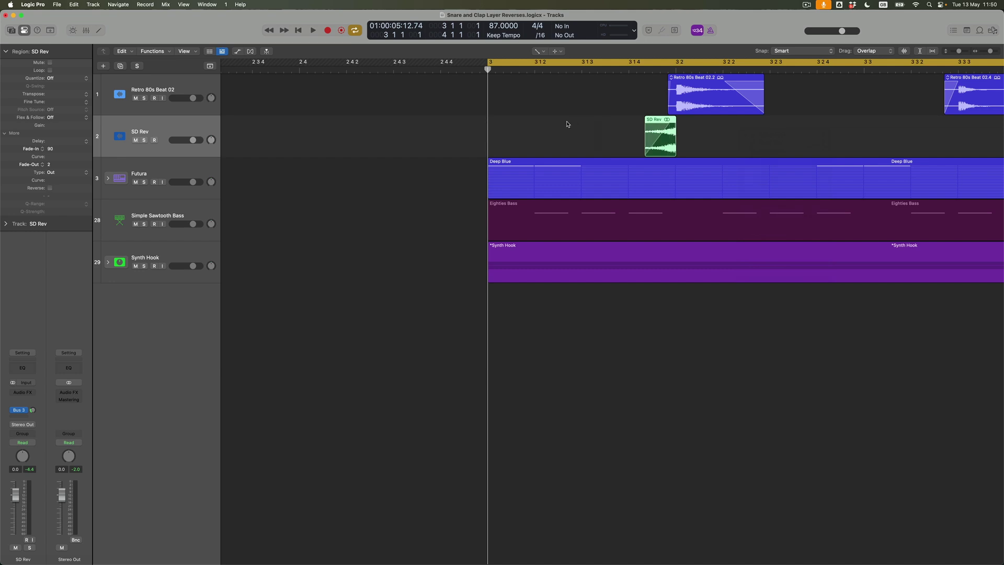
{"action": "key", "text": "space"}
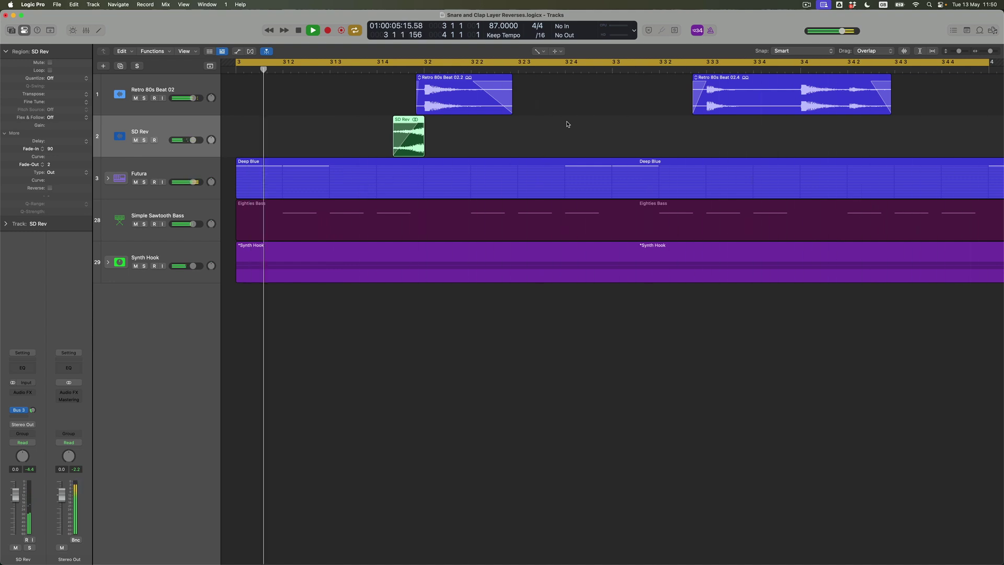
{"action": "key", "text": "space"}
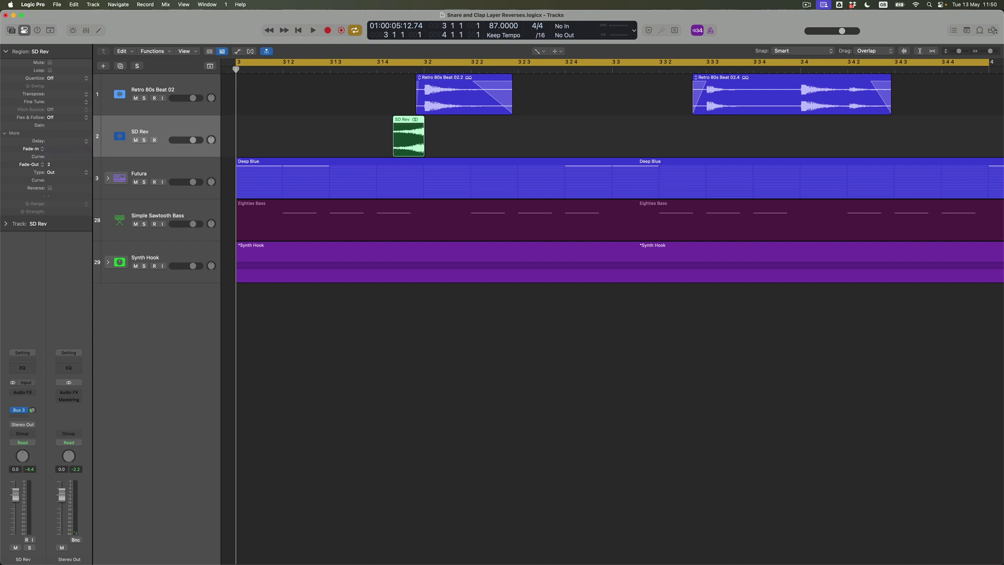
Trim the start of the SD Rev region to just before 3 2 and audition it with a fade-in of 25.
{"action": "key", "text": "t"}
{"action": "key", "text": "t"}
{"action": "left_click_drag", "start_coordinate": [394, 152], "coordinate": [417, 151]}
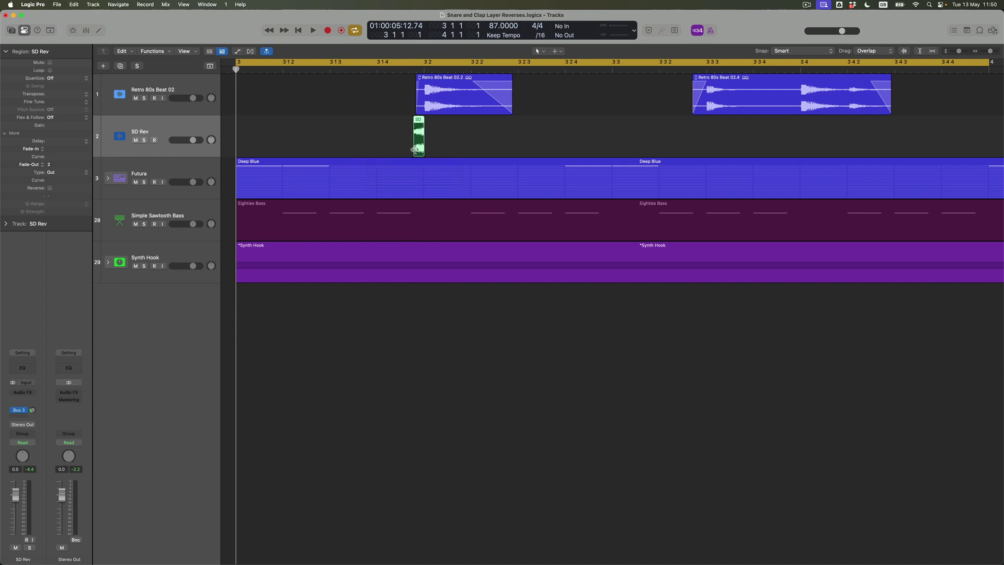
{"action": "key", "text": "t"}
{"action": "left_click", "coordinate": [432, 225]}
{"action": "key", "text": "space"}
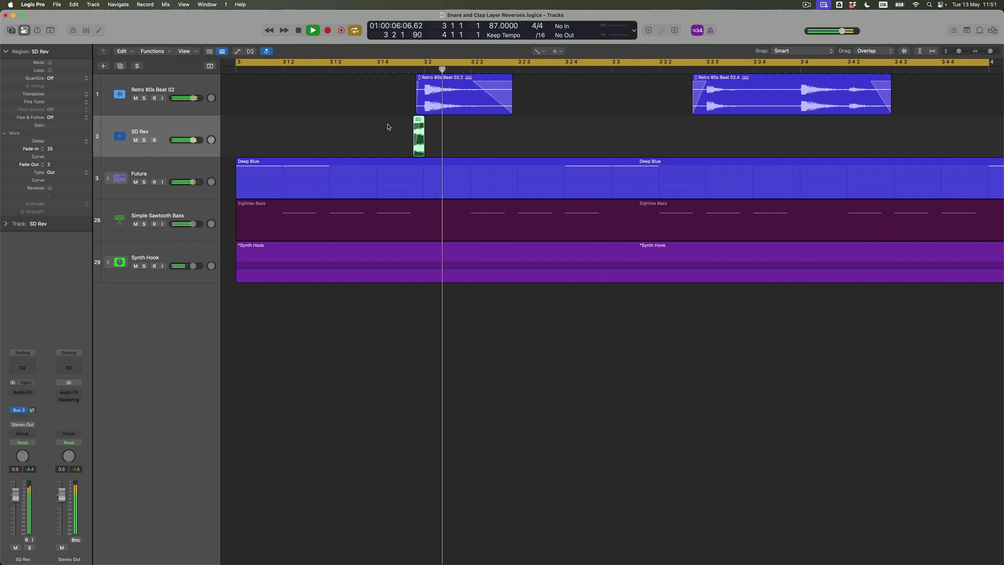
Stop playback, copy the SD Rev region to the drum hit at 3 4, and trim the copy's end to the hit's transient.
{"action": "key", "text": "super+Right"}
{"action": "key", "text": "super+Right"}
{"action": "key", "text": "super+Right"}
{"action": "key", "text": "super+Right"}
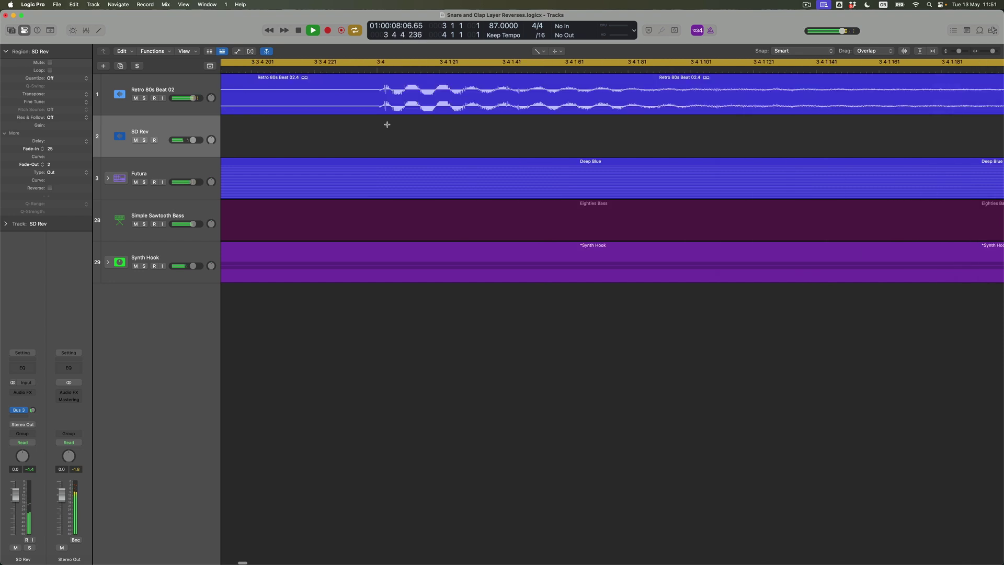
{"action": "key", "text": "super+Left"}
{"action": "key", "text": "super+Left"}
{"action": "key", "text": "super+Left"}
{"action": "key", "text": "super+Up"}
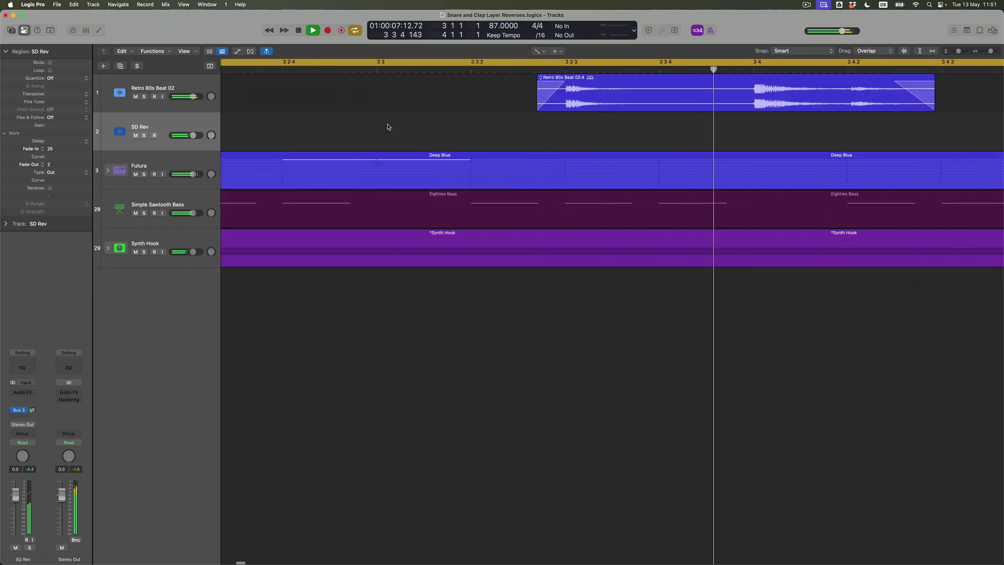
{"action": "key", "text": "space"}
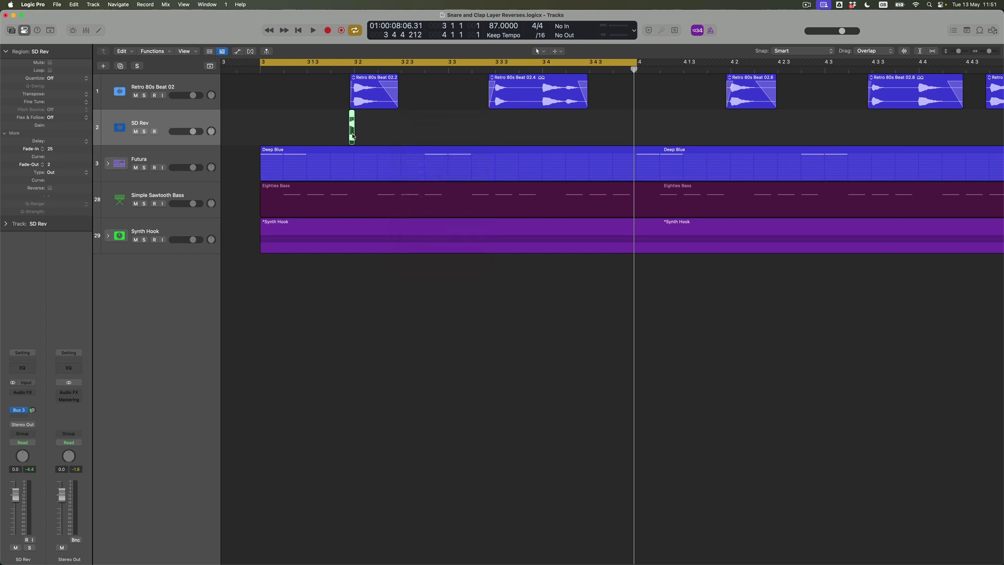
{"action": "left_click_drag", "start_coordinate": [352, 136], "coordinate": [516, 137], "text": "alt"}
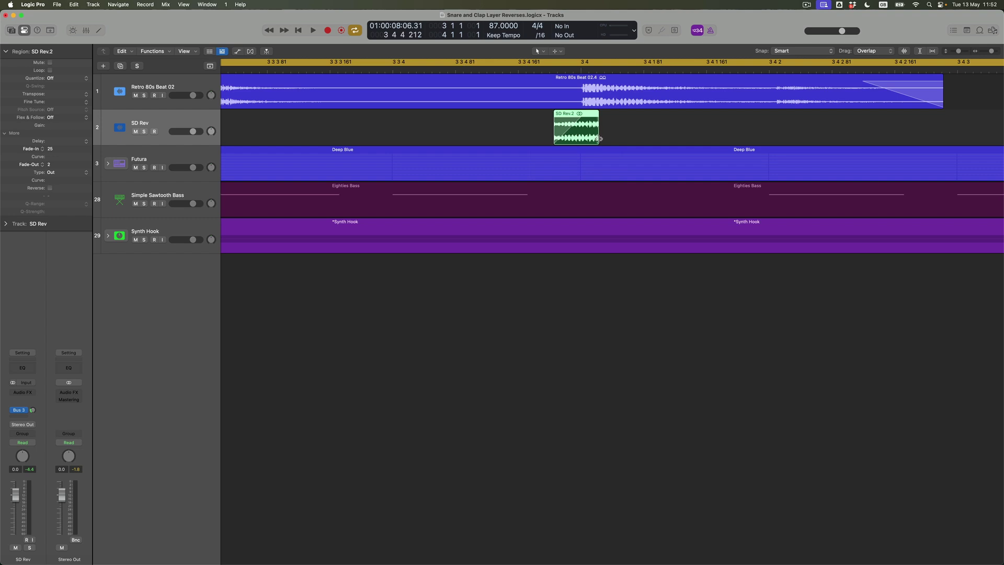
{"action": "left_click_drag", "start_coordinate": [598, 140], "coordinate": [582, 141]}
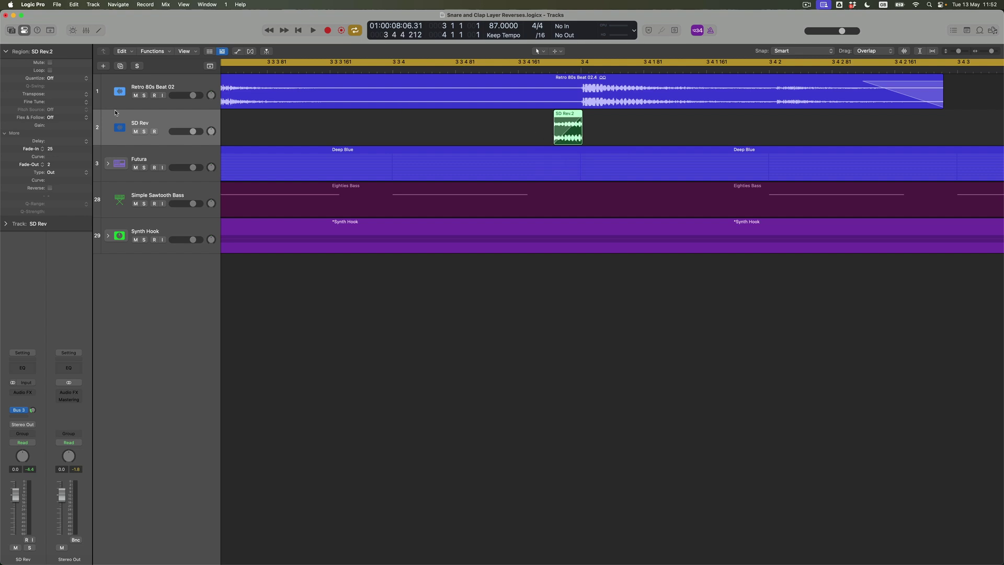
Clear the fade-in of the SD Rev copy at 3 4, shorten its start, and give it a fade-in of 9.
{"action": "double_click", "coordinate": [55, 150]}
{"action": "type", "text": "0"}
{"action": "key", "text": "Return"}
{"action": "left_click_drag", "start_coordinate": [556, 140], "coordinate": [568, 140]}
{"action": "key", "text": "t"}
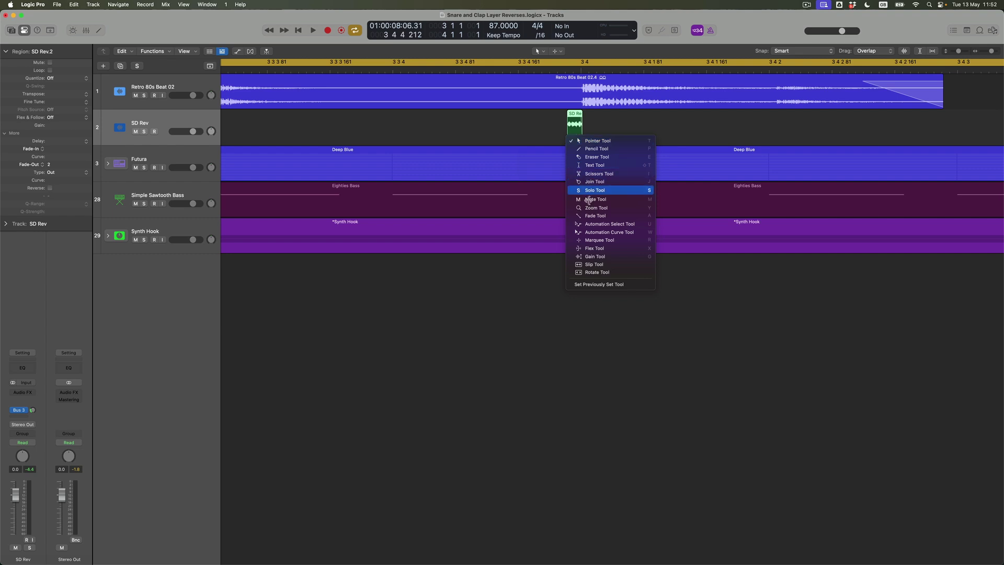
{"action": "left_click", "coordinate": [590, 216]}
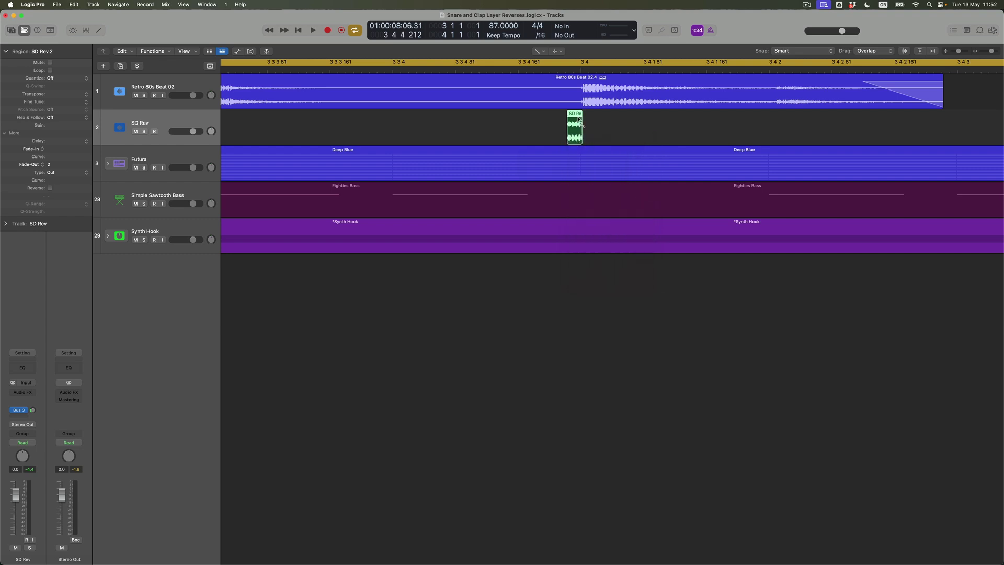
Select both SD Rev regions in bar 3 and copy them to the matching positions at 4 2 and 4 4.
{"action": "key", "text": "super+Left"}
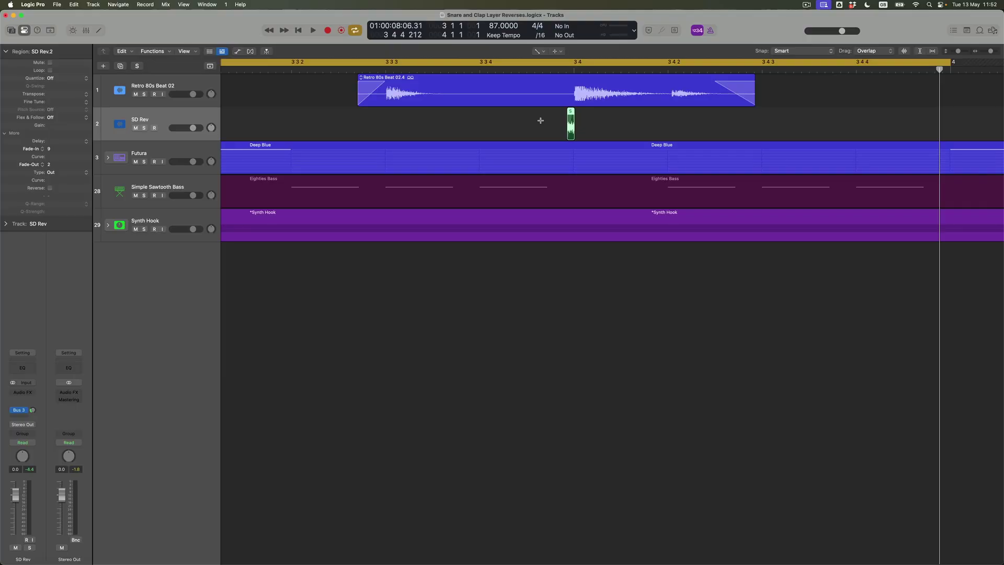
{"action": "key", "text": "super+Left"}
{"action": "key", "text": "super+Left"}
{"action": "key", "text": "super+Up"}
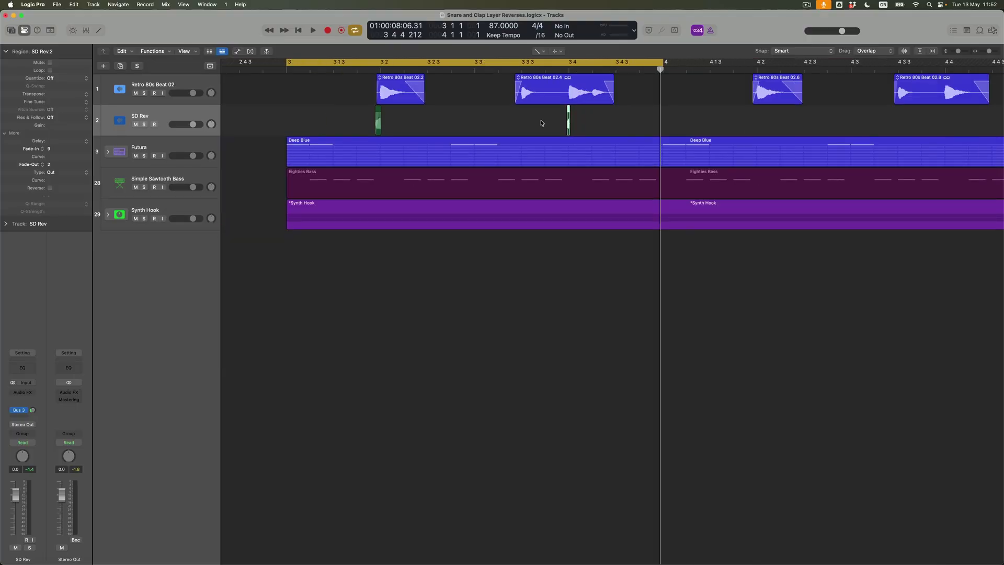
{"action": "key", "text": "t"}
{"action": "key", "text": "t"}
{"action": "left_click", "coordinate": [377, 126], "text": "shift"}
{"action": "left_click_drag", "start_coordinate": [379, 127], "coordinate": [754, 129]}
{"action": "left_click", "coordinate": [768, 127]}
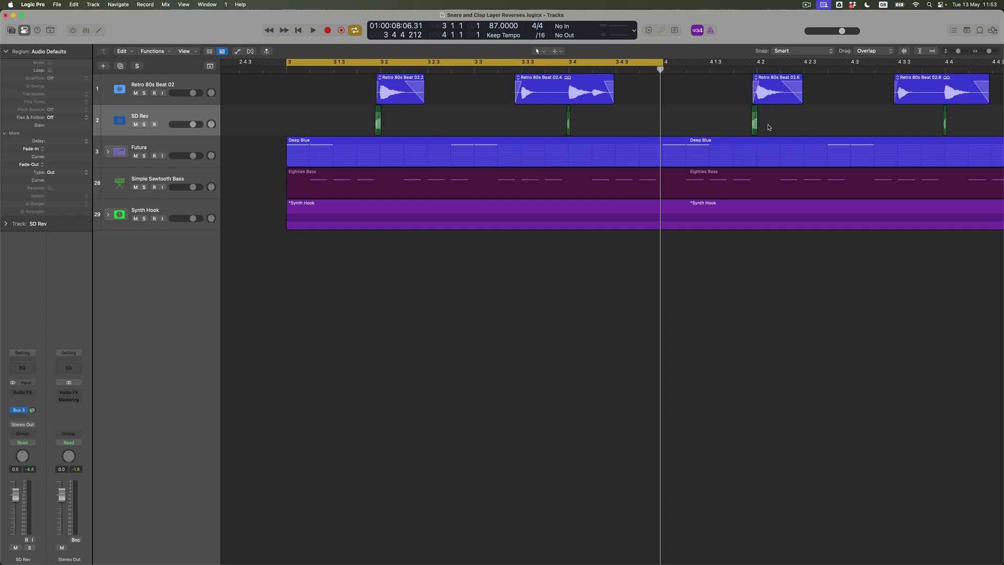
Select the SD Rev copy before 4 2 and display the toolbar with the nudge value.
{"action": "key", "text": "super+Right"}
{"action": "left_click", "coordinate": [848, 127]}
{"action": "key", "text": "super+Right"}
{"action": "key", "text": "super+Right"}
{"action": "key", "text": "super+Right"}
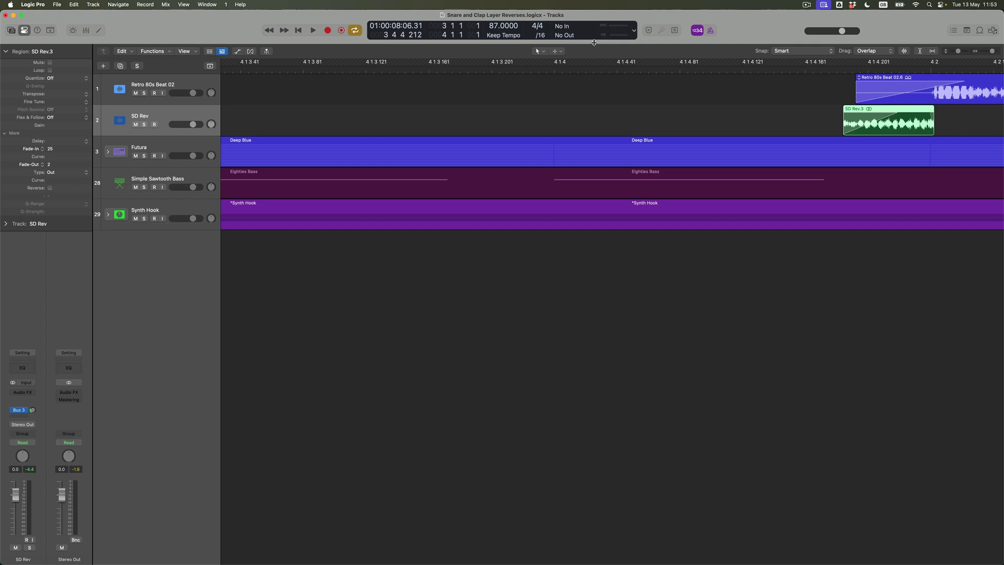
{"action": "left_click_drag", "start_coordinate": [593, 43], "coordinate": [593, 87]}
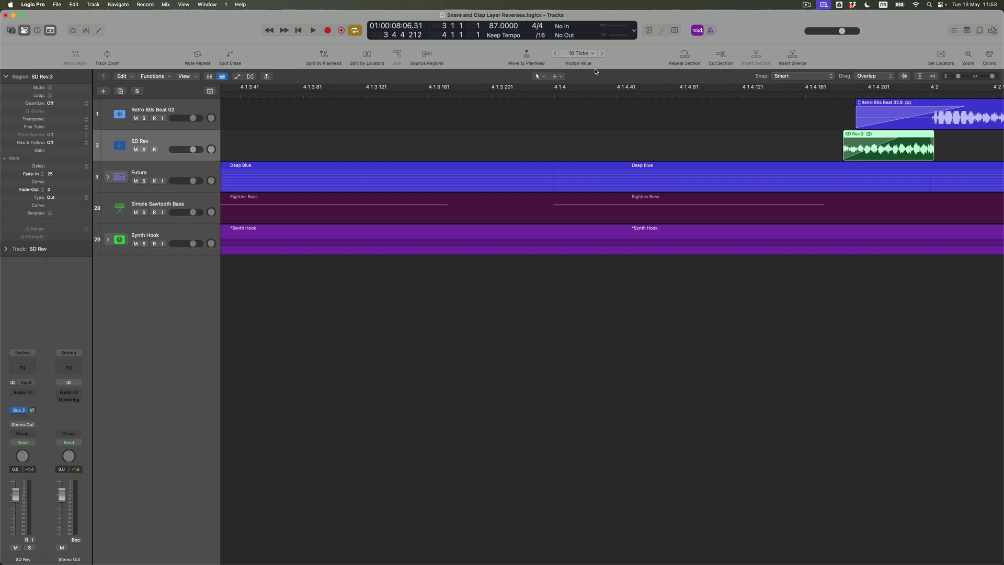
Try nudging the SD Rev copy at 4 2 back and forth in steps of 10 ticks.
{"action": "key", "text": "alt+Right"}
{"action": "key", "text": "alt+Left"}
{"action": "key", "text": "alt+Left"}
{"action": "key", "text": "alt+Right"}
{"action": "key", "text": "alt+Right"}
{"action": "key", "text": "alt+Left"}
{"action": "key", "text": "alt+Left"}
{"action": "key", "text": "alt+Left"}
{"action": "key", "text": "alt+Right"}
{"action": "key", "text": "alt+Right"}
{"action": "key", "text": "alt+Right"}
{"action": "key", "text": "alt+Left"}
{"action": "key", "text": "alt+Left"}
{"action": "key", "text": "alt+Right"}
{"action": "key", "text": "alt+Left"}
{"action": "key", "text": "alt+Right"}
{"action": "key", "text": "alt+Right"}
{"action": "key", "text": "alt+Left"}
Set the nudge value to Tick and nudge the SD Rev copy at 4 2 slightly later.
{"action": "left_click", "coordinate": [594, 55]}
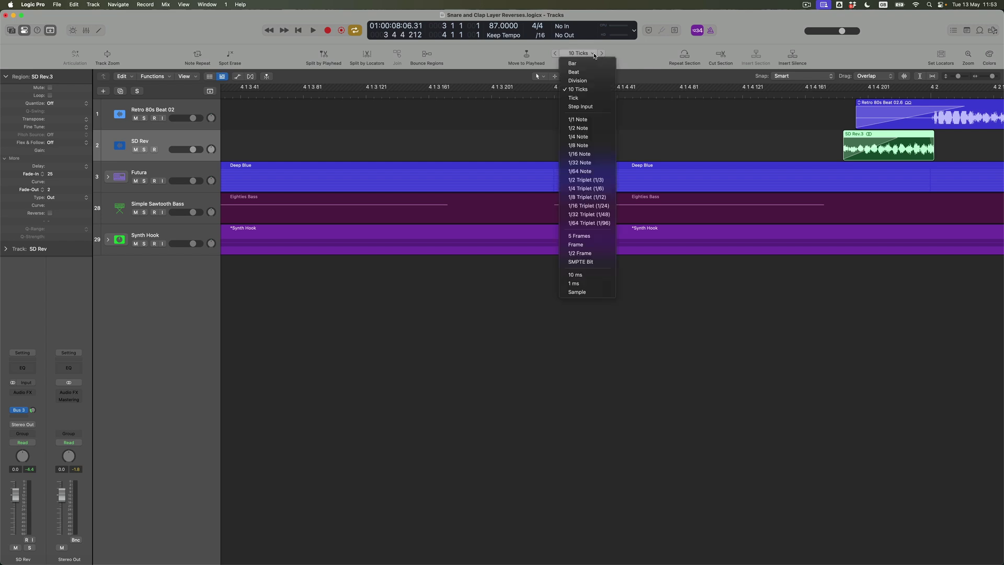
{"action": "left_click", "coordinate": [584, 98]}
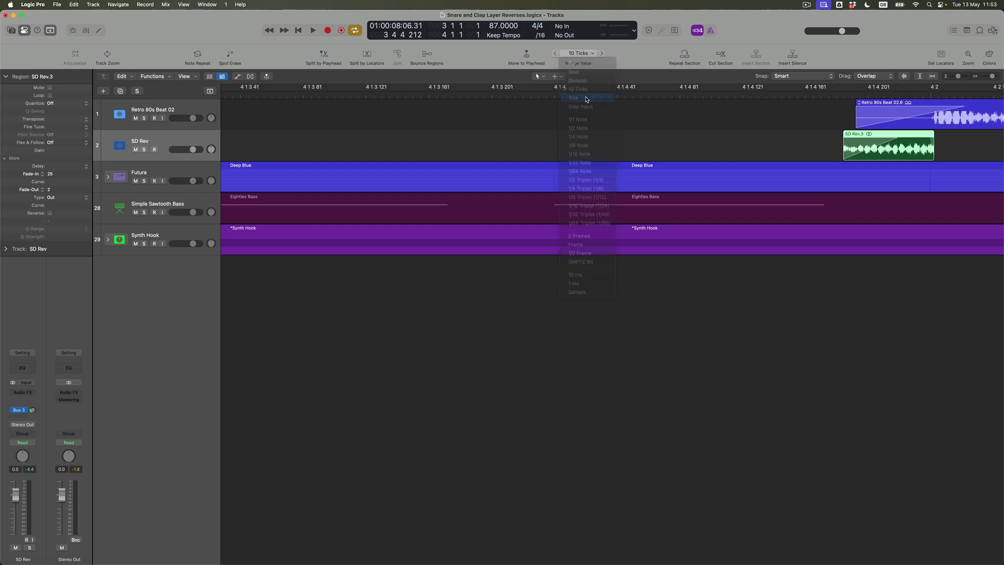
{"action": "key", "text": "alt+Right"}
{"action": "key", "text": "alt+Right"}
{"action": "key", "text": "alt+Right"}
{"action": "key", "text": "alt+Right"}
{"action": "key", "text": "alt+Right"}
{"action": "key", "text": "alt+Right"}
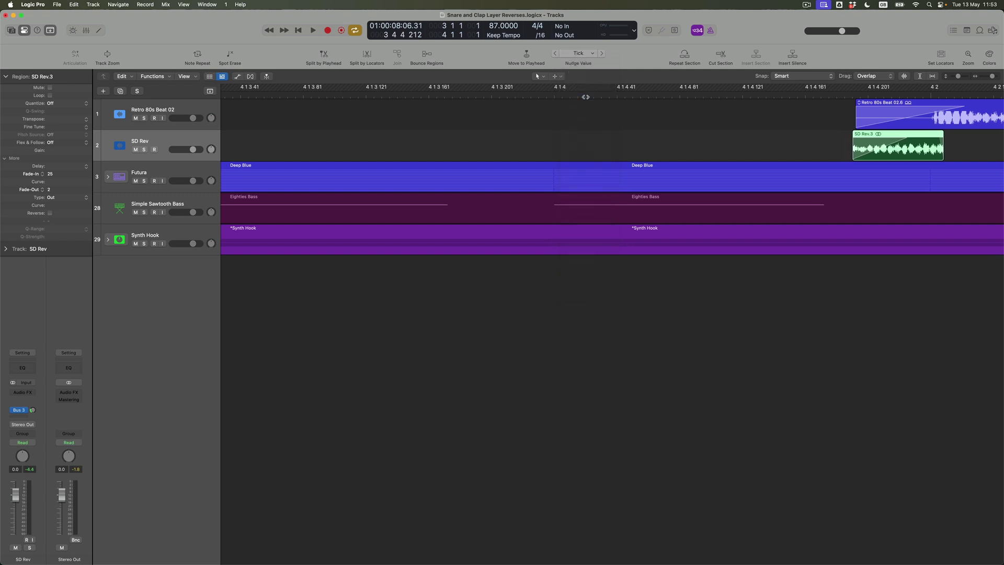
{"action": "key", "text": "alt+Left"}
{"action": "key", "text": "alt+Left"}
{"action": "key", "text": "alt+Right"}
{"action": "key", "text": "alt+Right"}
{"action": "key", "text": "alt+Right"}
{"action": "key", "text": "alt+Right"}
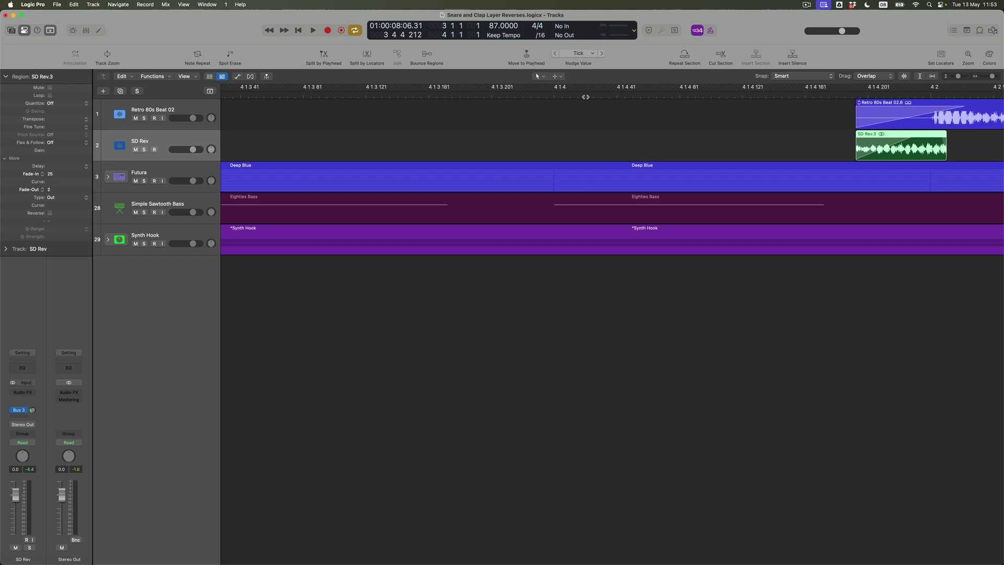
Resize the SD Rev copy to end at the 4 2 snare transient and start earlier, with a fade-in of 57 and curve 33.
{"action": "left_click_drag", "start_coordinate": [945, 157], "coordinate": [936, 156]}
{"action": "left_click_drag", "start_coordinate": [856, 155], "coordinate": [783, 154]}
{"action": "key", "text": "t"}
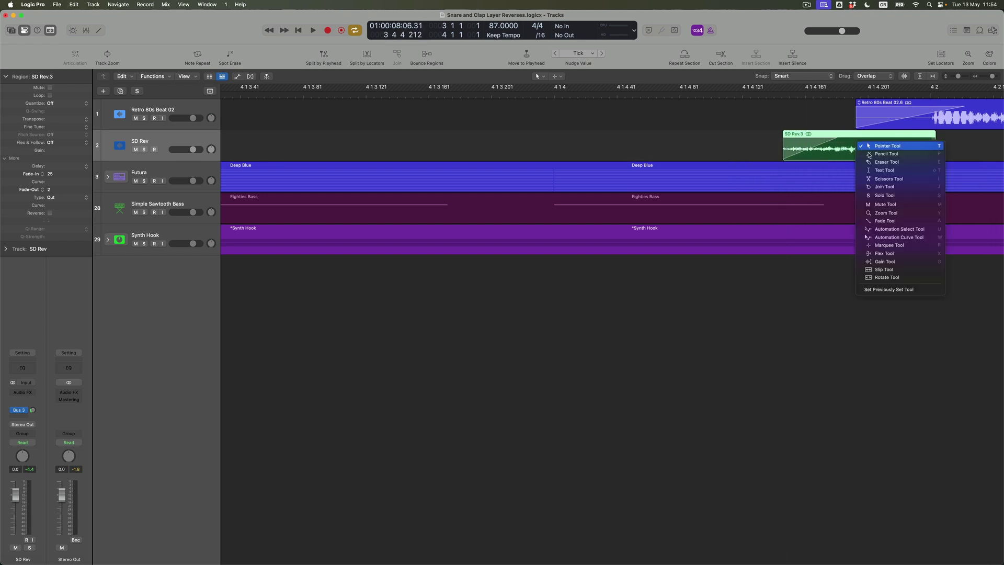
{"action": "left_click", "coordinate": [889, 221]}
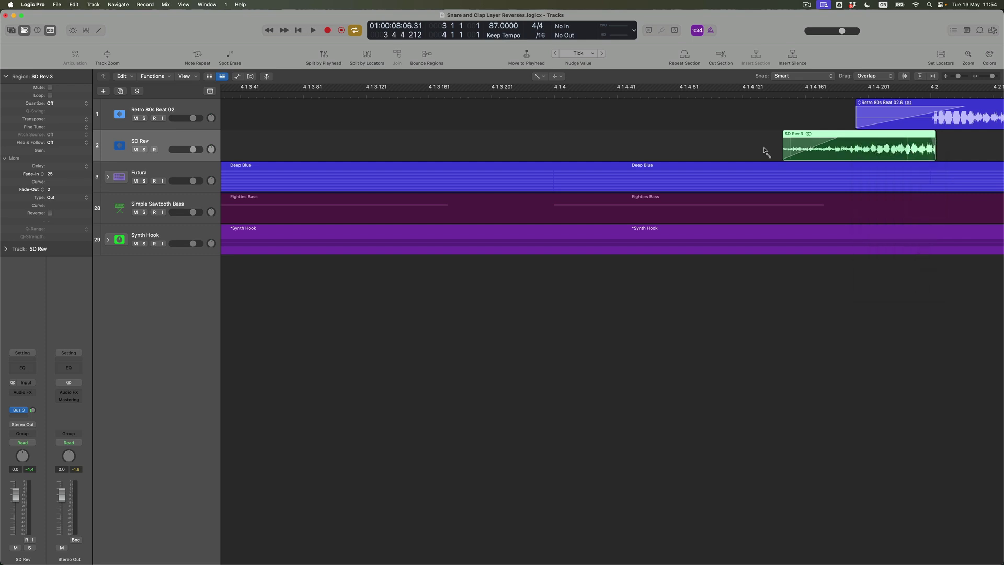
{"action": "left_click_drag", "start_coordinate": [767, 151], "coordinate": [901, 154]}
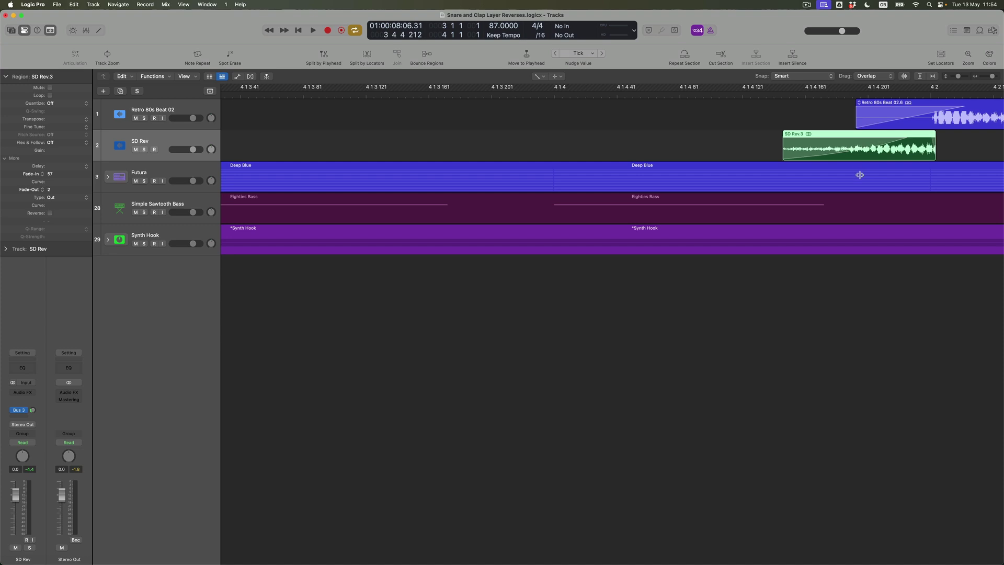
{"action": "mouse_move", "coordinate": [859, 243]}
{"action": "left_mouse_down"}
{"action": "mouse_move", "coordinate": [857, 198]}
{"action": "mouse_move", "coordinate": [868, 255]}
{"action": "left_mouse_up"}
Delete the SD Rev copy placed before 4 4.
{"action": "key", "text": "z"}
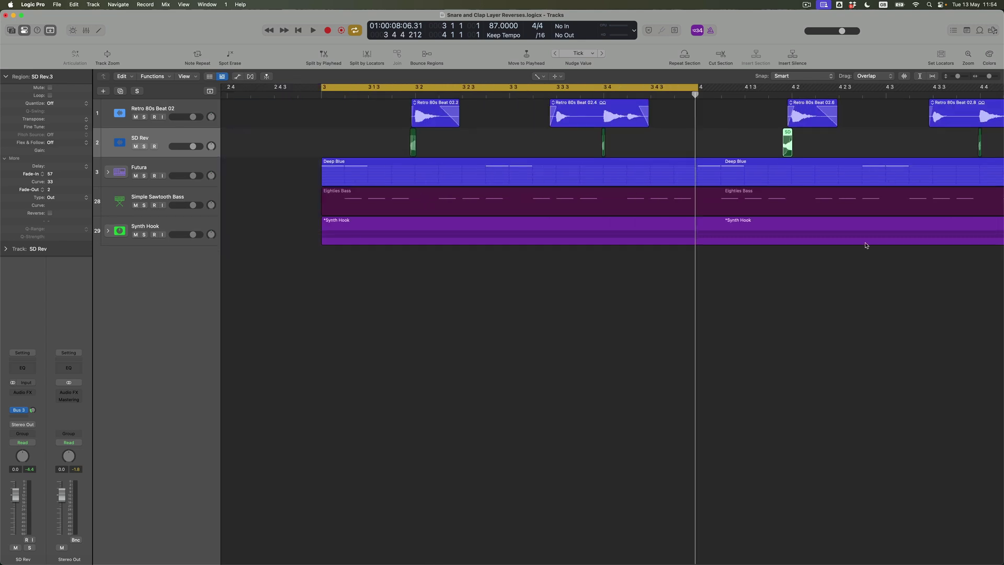
{"action": "key", "text": "t"}
{"action": "key", "text": "t"}
{"action": "scroll", "coordinate": [912, 152], "scroll_direction": "right", "scroll_amount": 5}
{"action": "left_click_drag", "start_coordinate": [910, 139], "coordinate": [851, 142]}
{"action": "left_click", "coordinate": [852, 144]}
{"action": "key", "text": "z"}
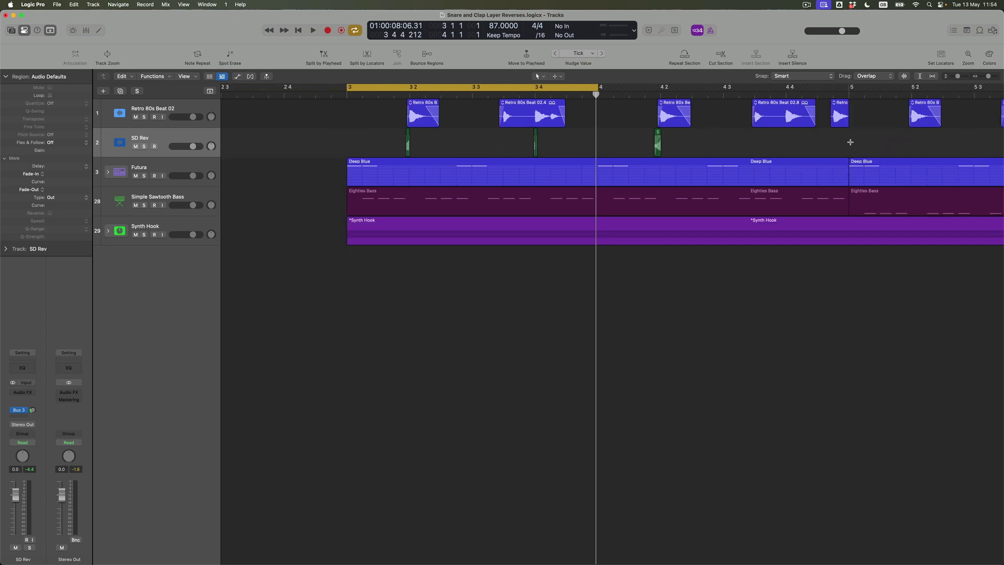
Extend the cycle range to bar 5 and audition the loop with the Retro 80s Beat 02 and SD Rev tracks soloed.
{"action": "left_click_drag", "start_coordinate": [597, 87], "coordinate": [786, 87]}
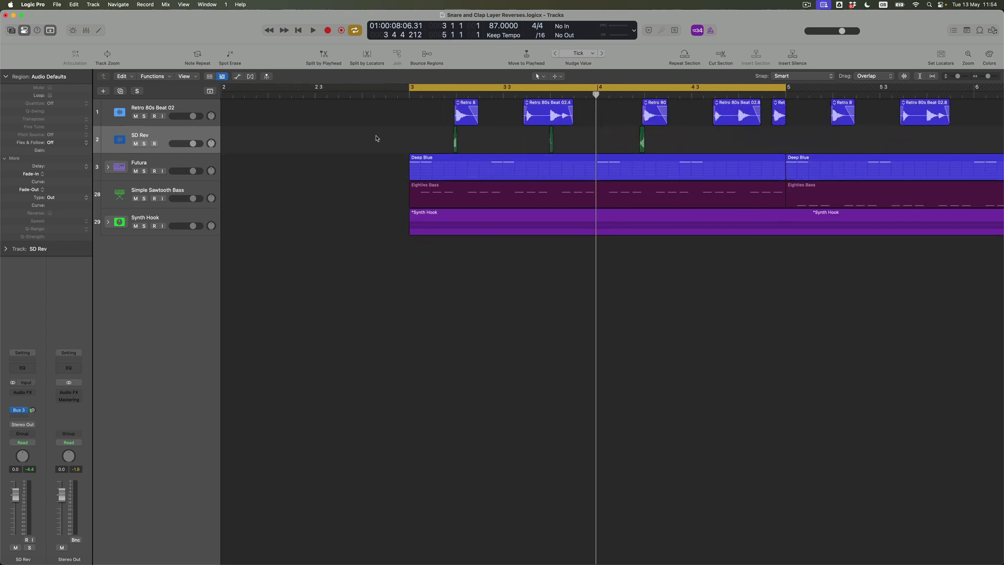
{"action": "left_click", "coordinate": [145, 116]}
{"action": "left_click", "coordinate": [145, 144]}
{"action": "key", "text": "space"}
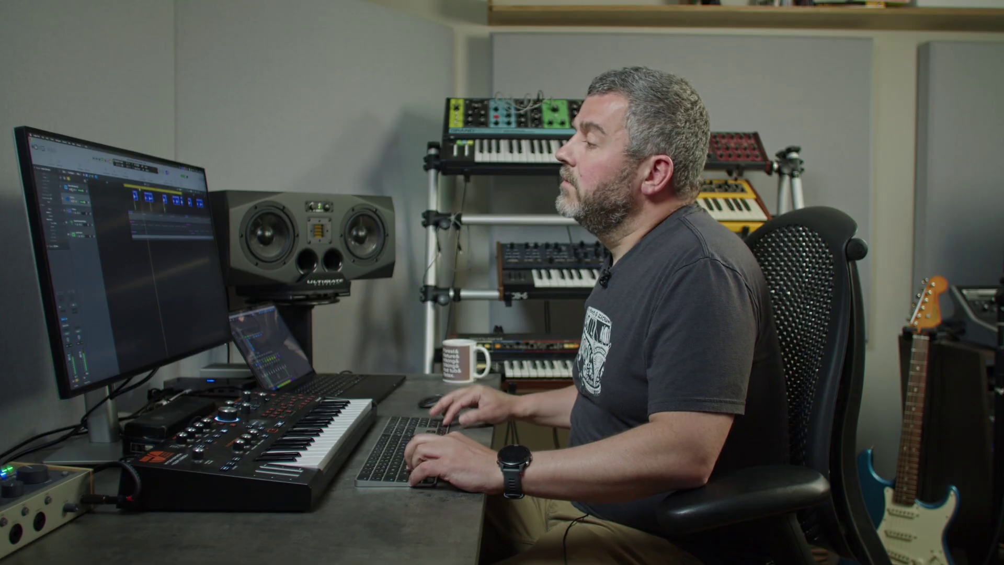
{"action": "key", "text": "space"}
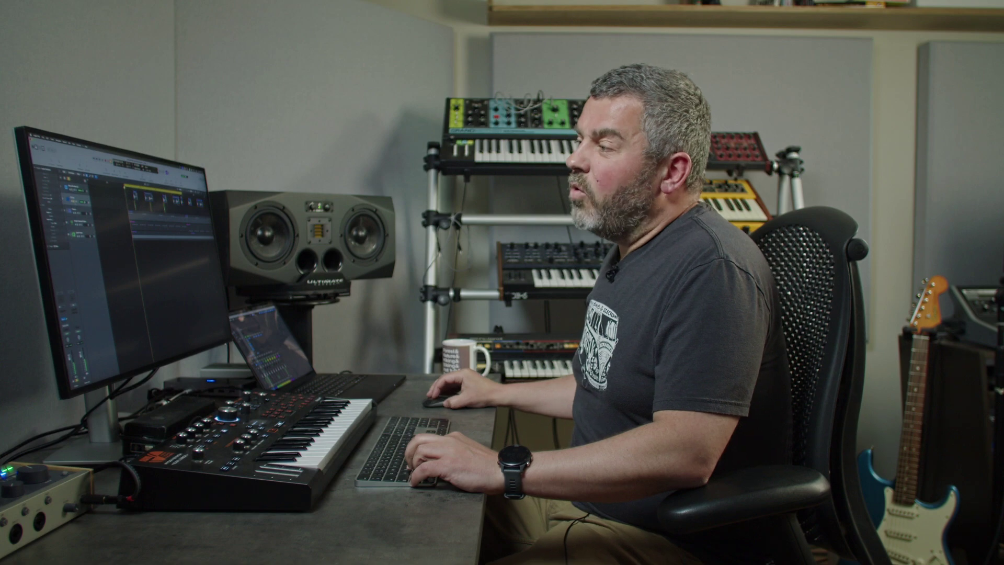
Turn off the track solos and audition the two-bar loop with all tracks.
{"action": "key", "text": "s"}
{"action": "key", "text": "space"}
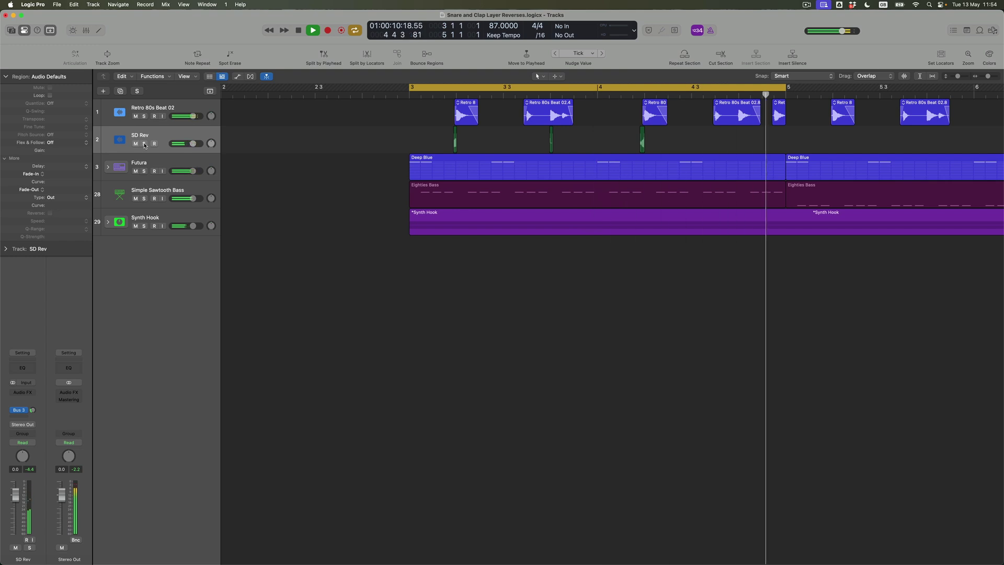
{"action": "key", "text": "space"}
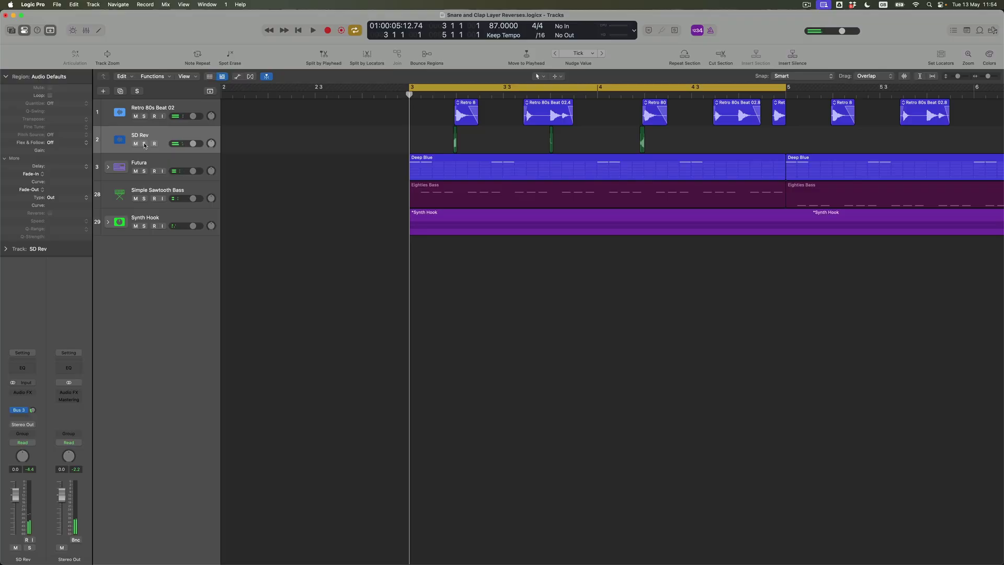
Split the Retro 80s Beat 02.4 drum region in the gap between its two hits before 3 4.
{"action": "key", "text": "t"}
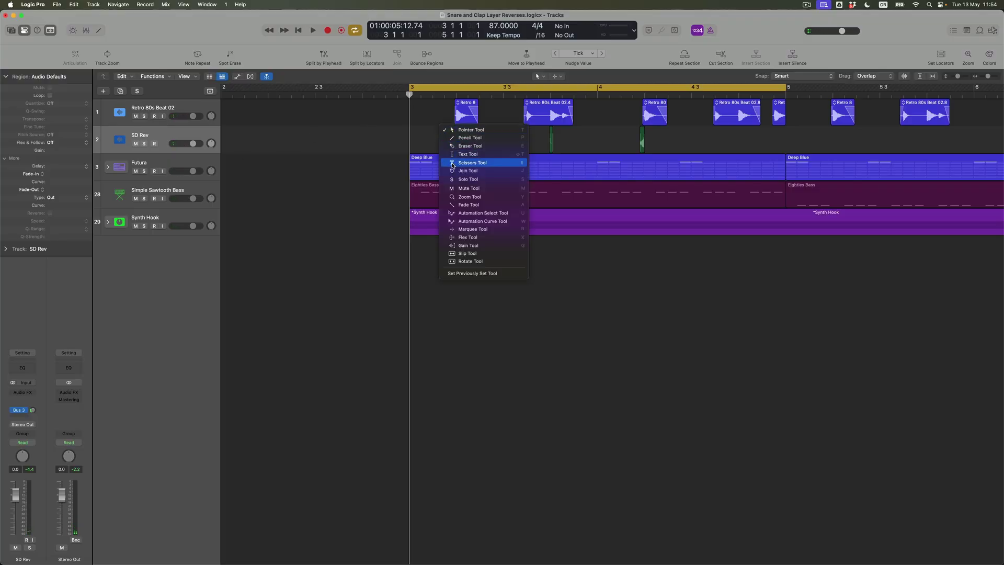
{"action": "left_click", "coordinate": [521, 121]}
{"action": "left_click", "coordinate": [540, 115]}
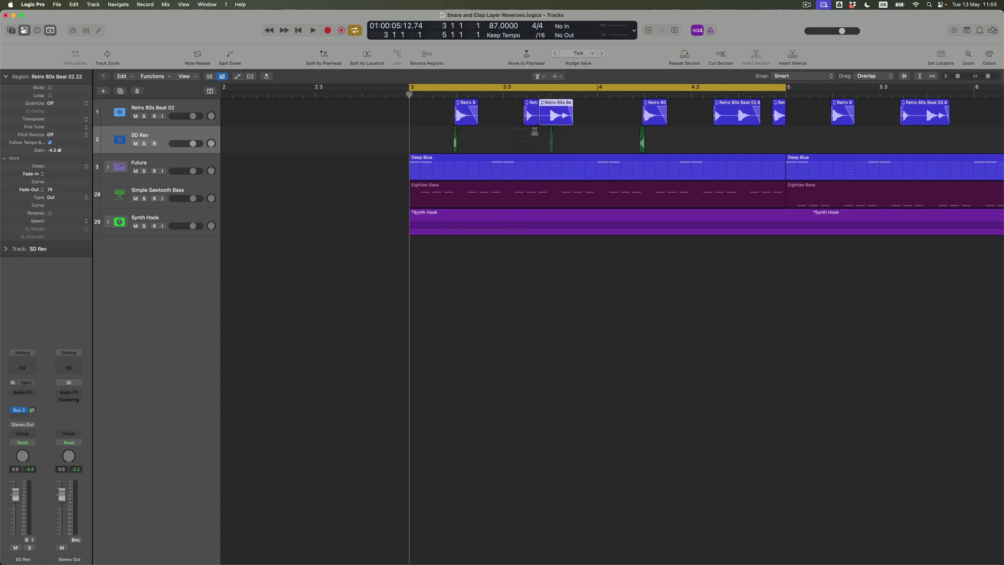
Select the first half of the split Retro 80s Beat 02.4 region and audition the clap hit on its own.
{"action": "key", "text": "t"}
{"action": "key", "text": "t"}
{"action": "left_click", "coordinate": [533, 120]}
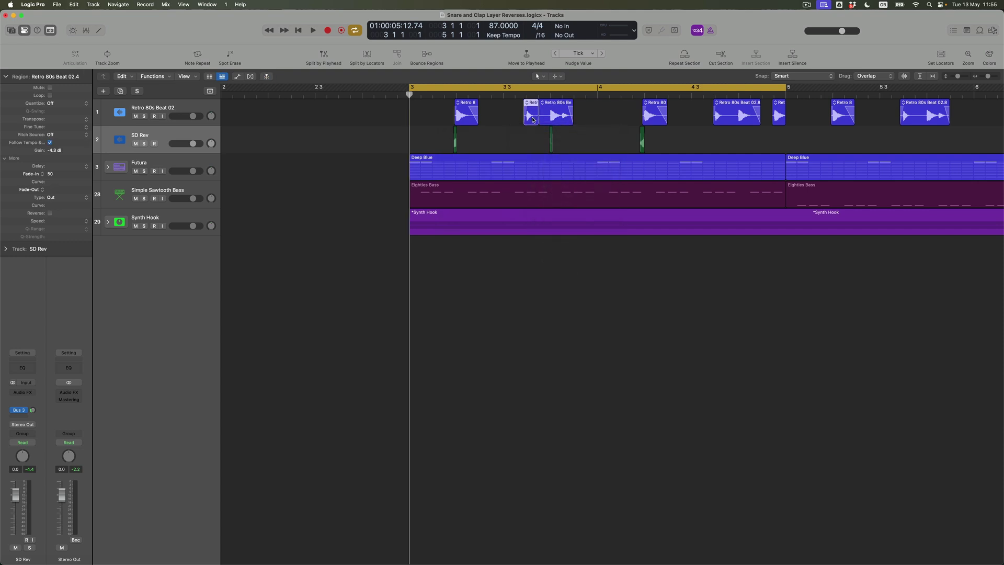
{"action": "key", "text": "ctrl+s"}
{"action": "key", "text": "shift+space"}
{"action": "key", "text": "space"}
{"action": "key", "text": "ctrl+s"}
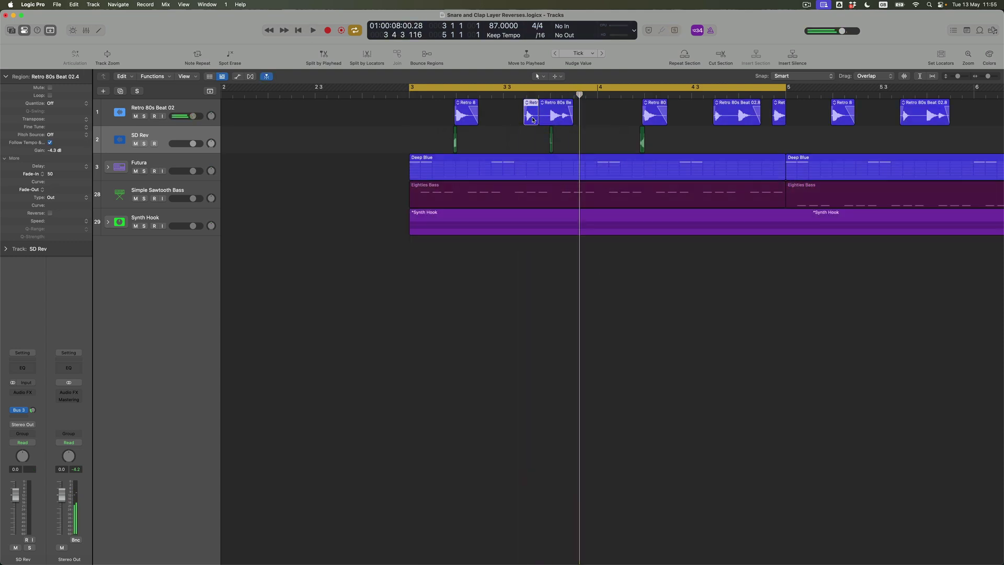
Bounce the selected clap region in place to a new track, naming it Clap Rev.
{"action": "right_click", "coordinate": [533, 105]}
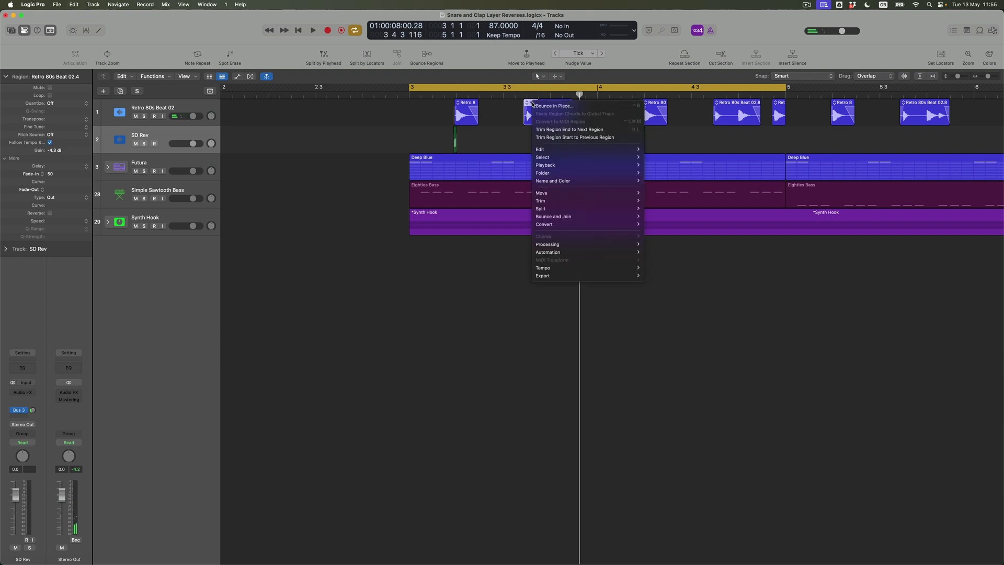
{"action": "left_click", "coordinate": [542, 106]}
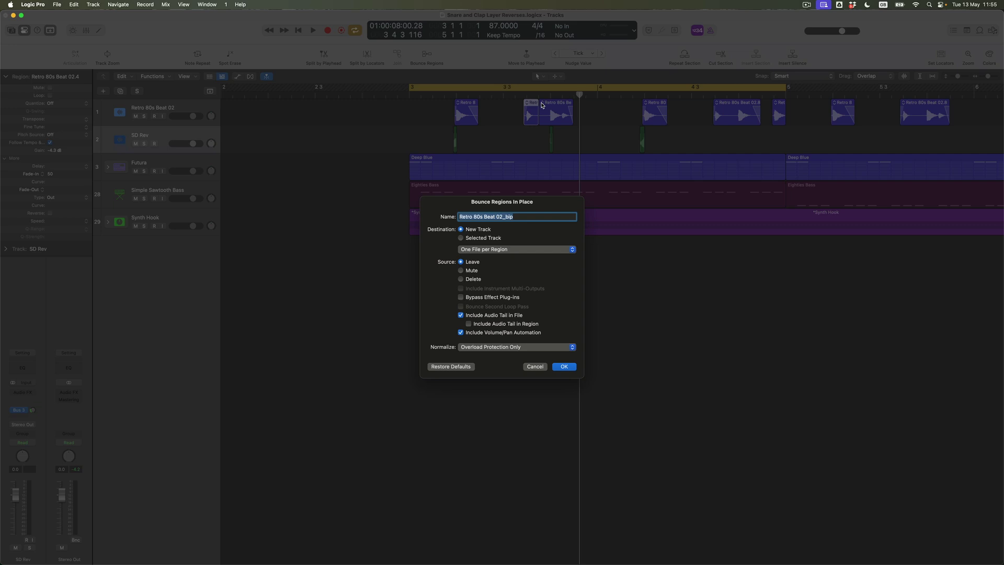
{"action": "type", "text": "C"}
{"action": "key", "text": "Return"}
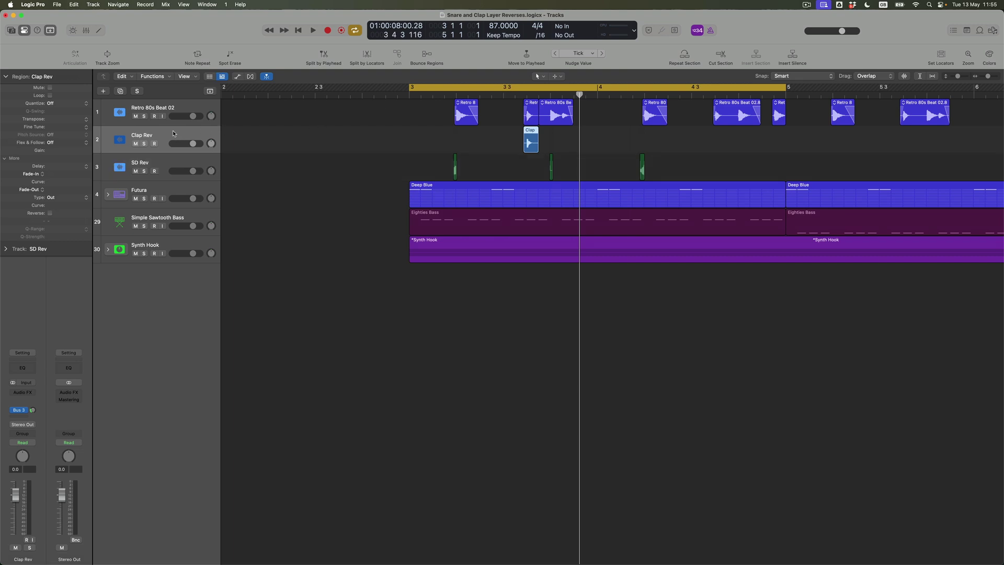
Reverse the Clap Rev audio in the audio file editor and close the editor.
{"action": "key", "text": "z"}
{"action": "left_click", "coordinate": [446, 144]}
{"action": "double_click", "coordinate": [560, 142]}
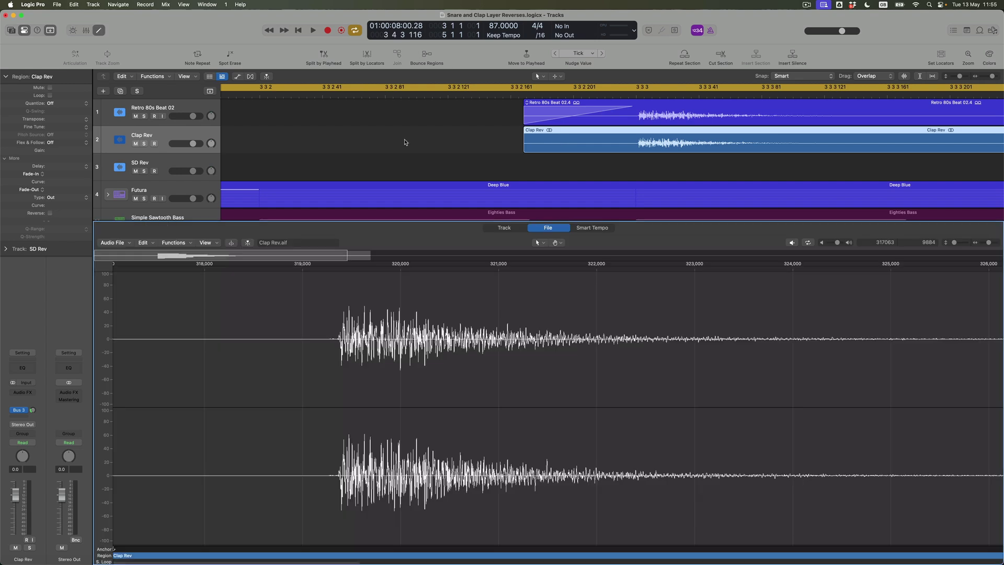
{"action": "left_click", "coordinate": [161, 77]}
{"action": "left_click", "coordinate": [392, 104]}
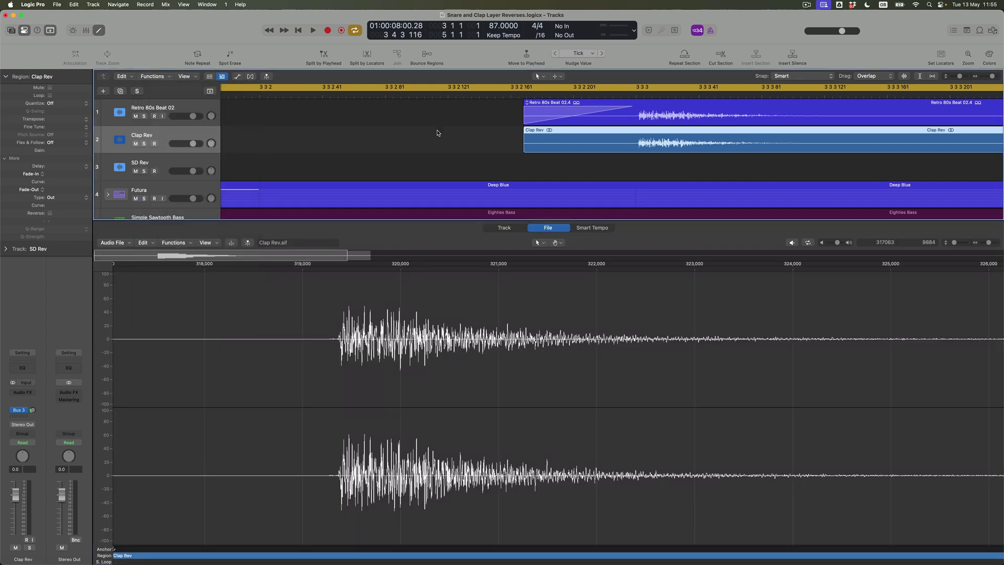
{"action": "left_click", "coordinate": [438, 133]}
{"action": "left_click", "coordinate": [597, 136]}
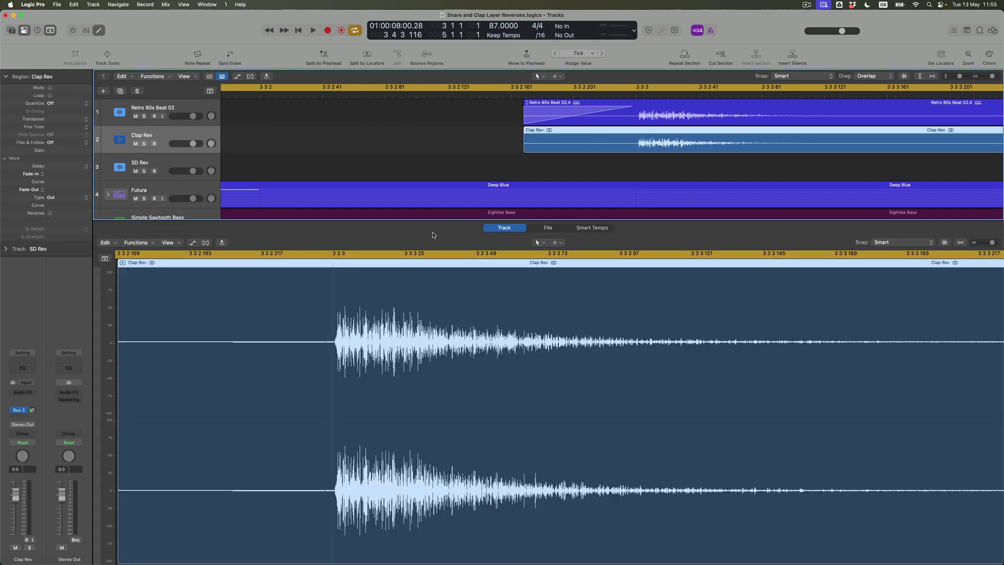
{"action": "left_click", "coordinate": [548, 228]}
{"action": "left_click", "coordinate": [181, 244]}
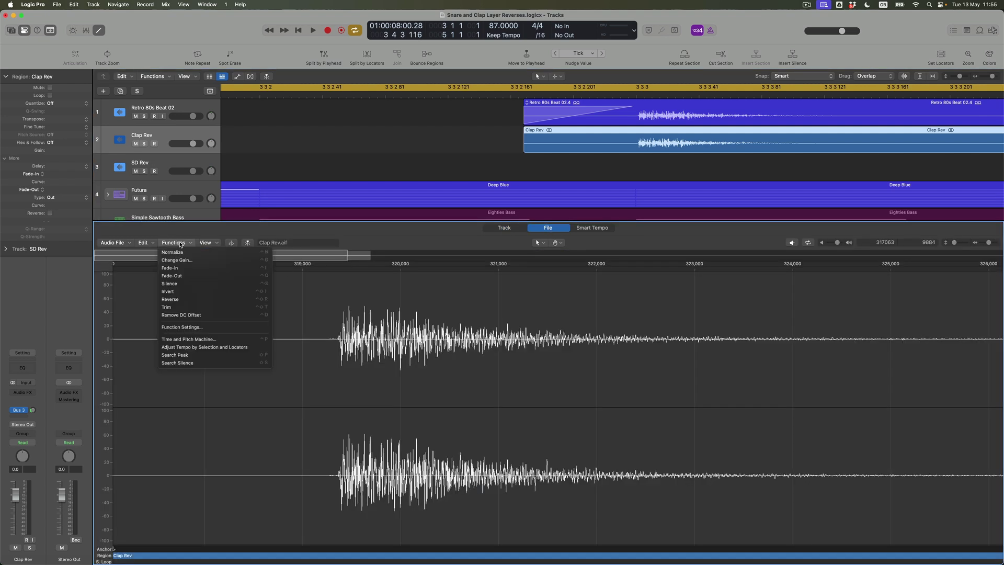
{"action": "left_click", "coordinate": [189, 299]}
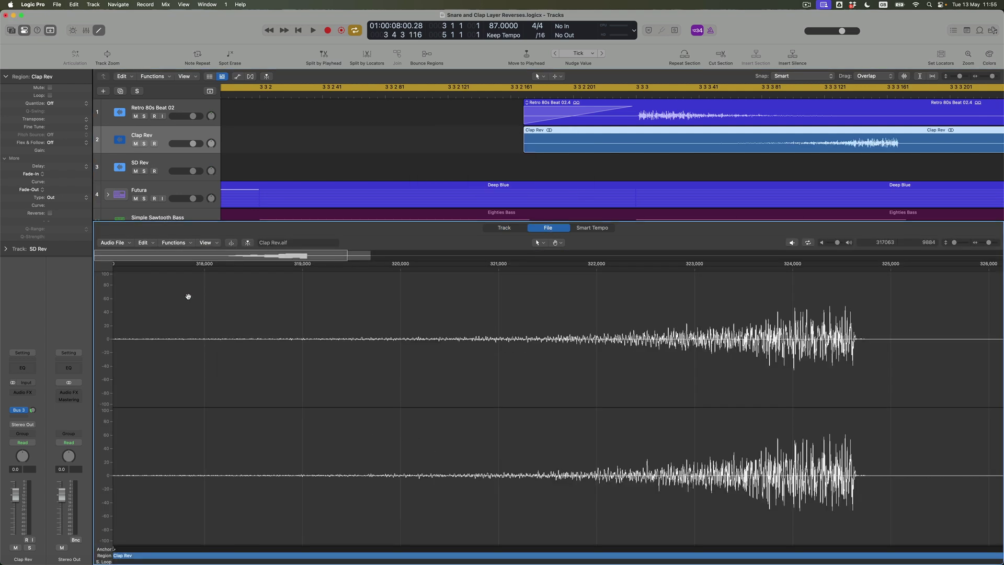
{"action": "key", "text": "super+Left"}
{"action": "key", "text": "super+Left"}
{"action": "key", "text": "super+Left"}
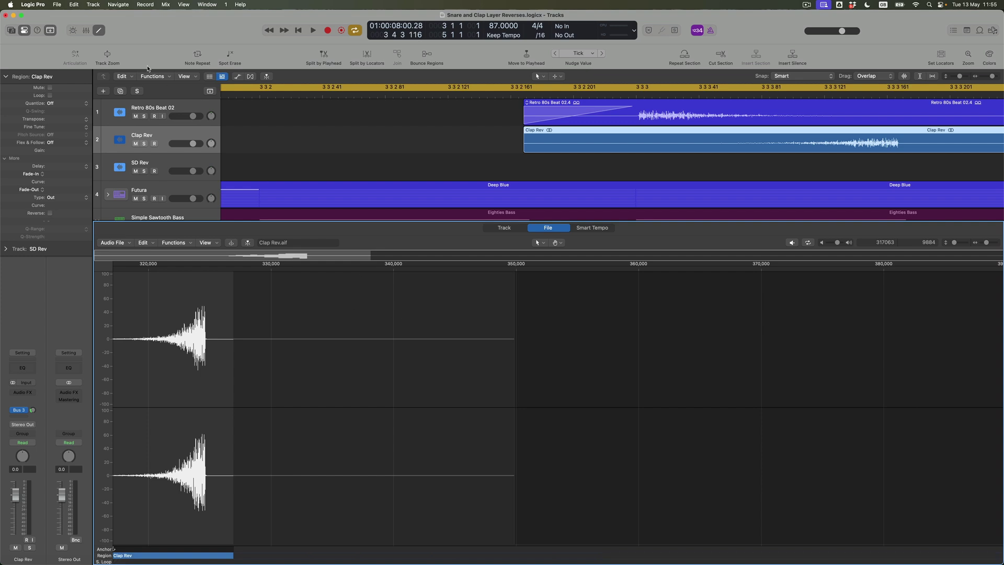
{"action": "left_click", "coordinate": [103, 34]}
Move the Clap Rev region earlier so its reversed peak meets the clap at 3 3 3, and place the playhead there.
{"action": "left_click", "coordinate": [455, 137]}
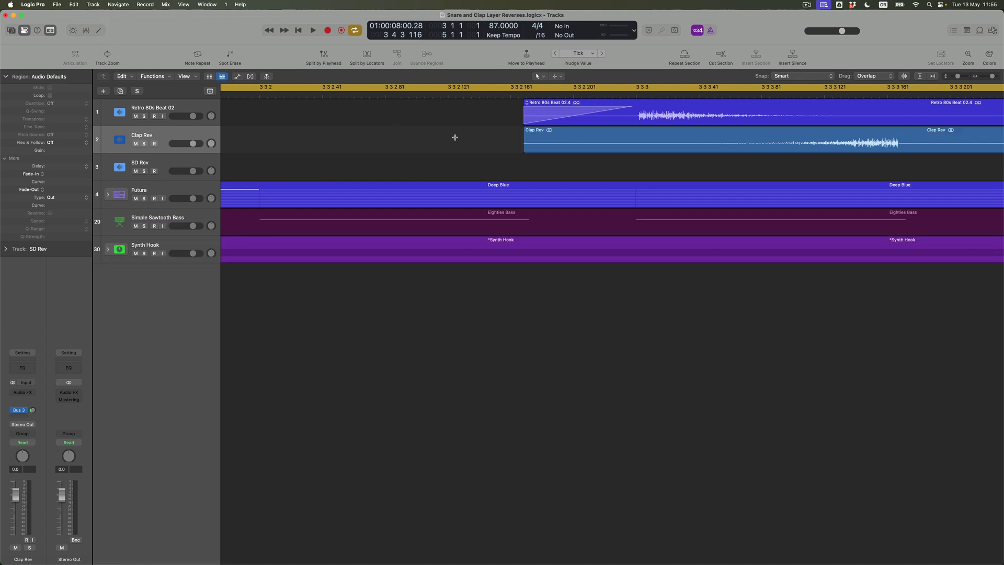
{"action": "key", "text": "super+Down"}
{"action": "key", "text": "super+Down"}
{"action": "key", "text": "super+Left"}
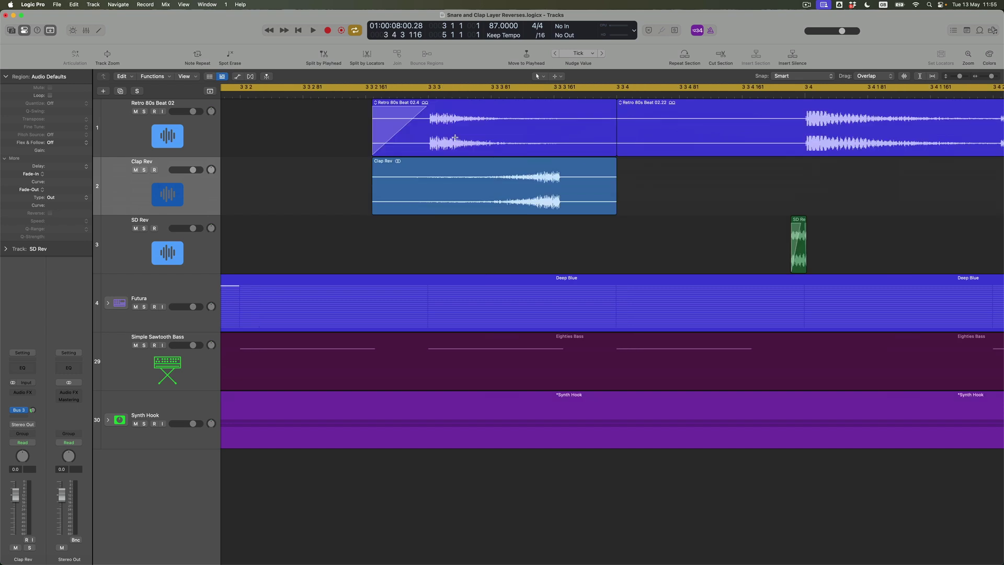
{"action": "key", "text": "super+Down"}
{"action": "left_click_drag", "start_coordinate": [527, 195], "coordinate": [401, 182]}
{"action": "left_click", "coordinate": [429, 95]}
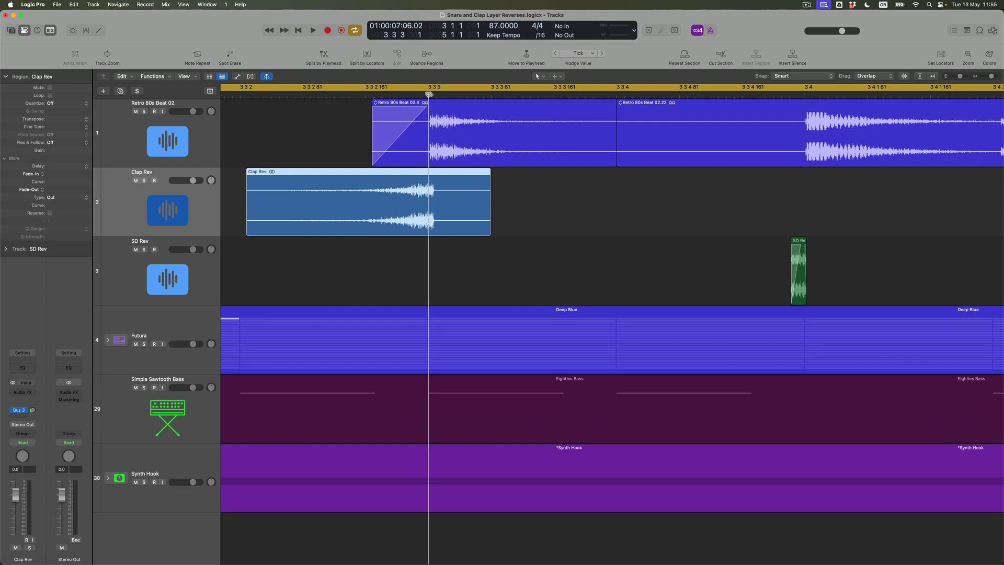
Shift the Clap Rev region slightly later, then split it at the playhead and delete the part after 3 3 3.
{"action": "key", "text": "super+Right"}
{"action": "key", "text": "super+Right"}
{"action": "key", "text": "super+Right"}
{"action": "left_click_drag", "start_coordinate": [477, 197], "coordinate": [487, 196]}
{"action": "key", "text": "super+Left"}
{"action": "key", "text": "super+Left"}
{"action": "key", "text": "super+Left"}
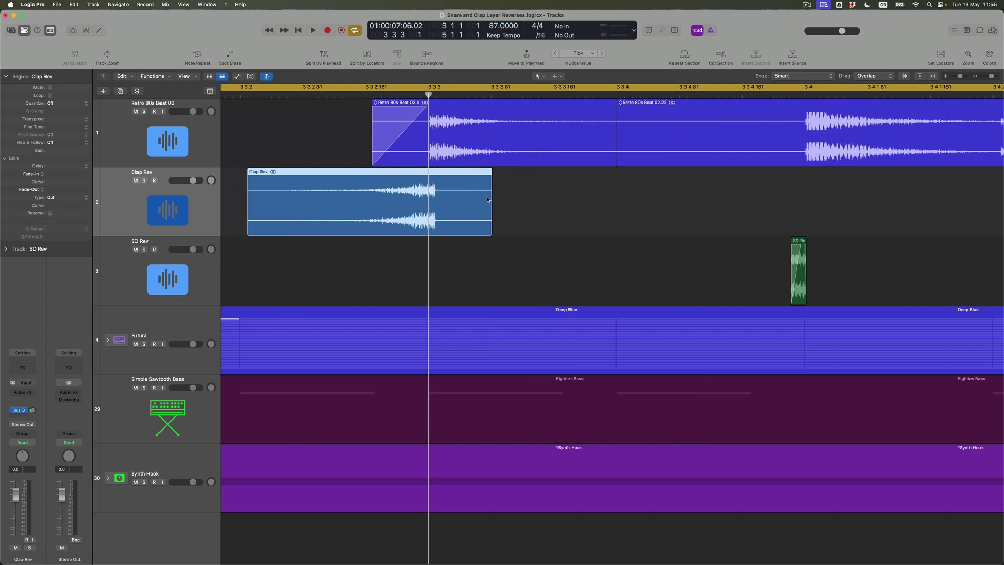
{"action": "key", "text": "super+t"}
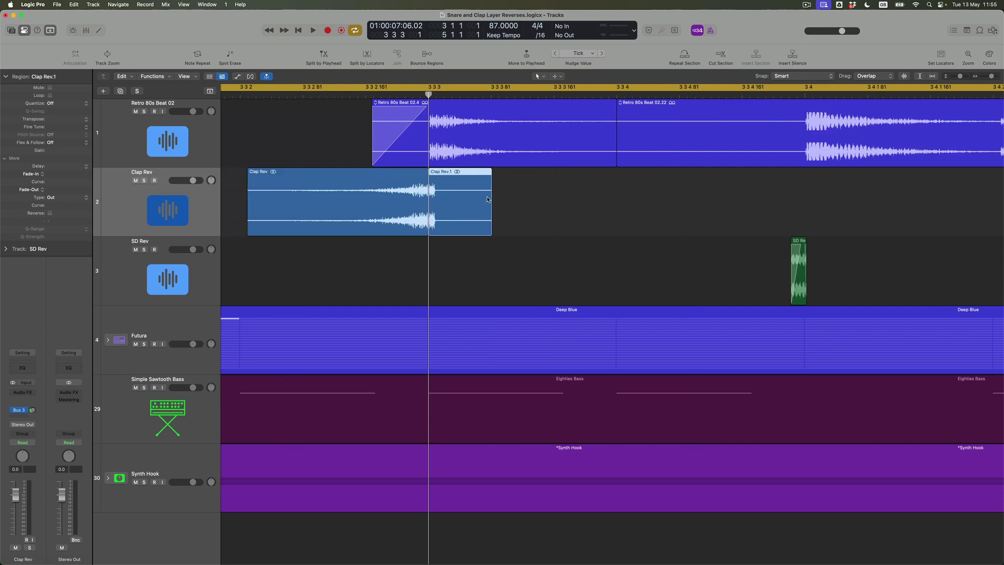
{"action": "key", "text": "Delete"}
{"action": "left_click", "coordinate": [409, 202]}
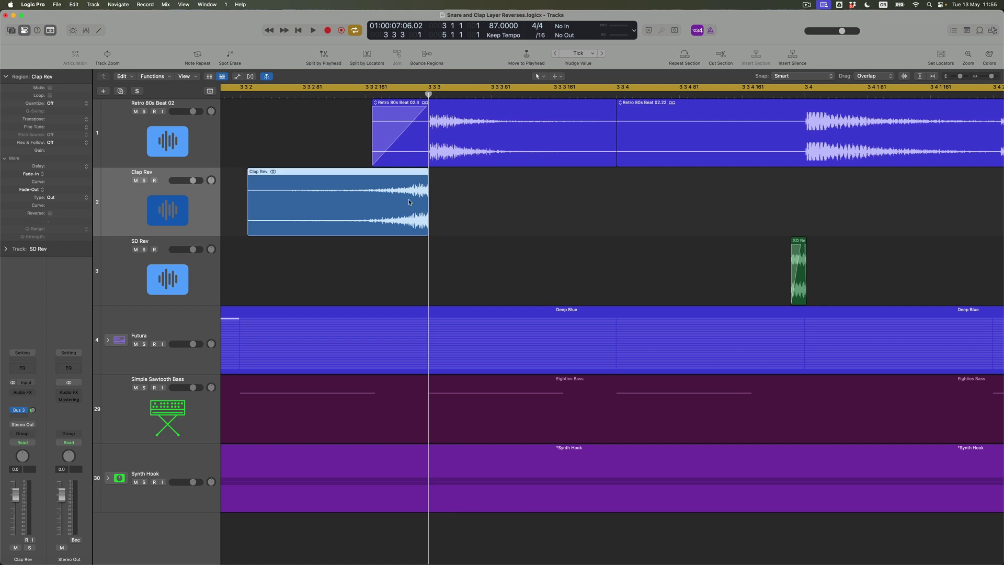
Set the playhead to the clap's onset at 3 3 3 2, nudge Clap Rev six ticks later, and cut off its end there.
{"action": "key", "text": "super+Right"}
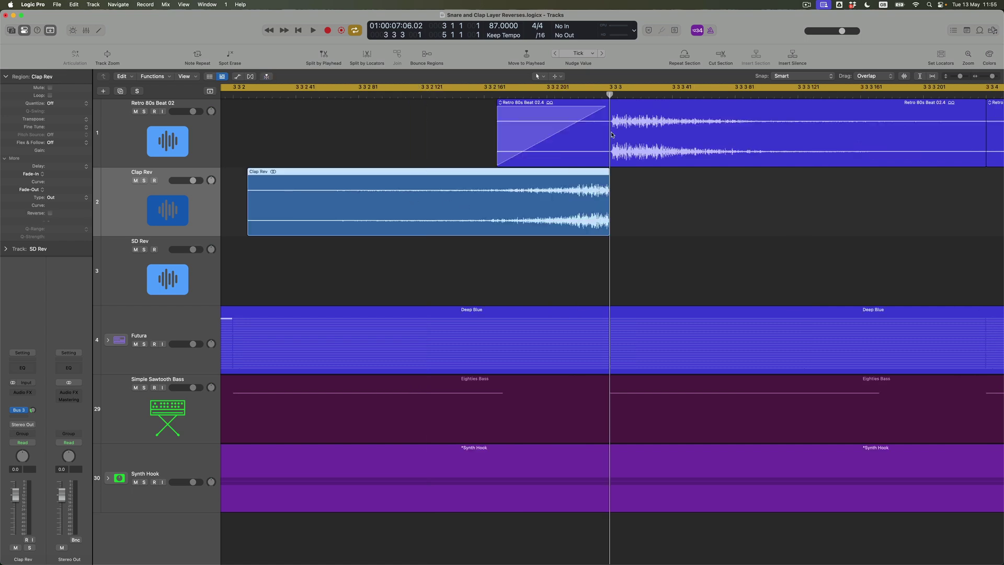
{"action": "left_click_drag", "start_coordinate": [610, 94], "coordinate": [613, 95]}
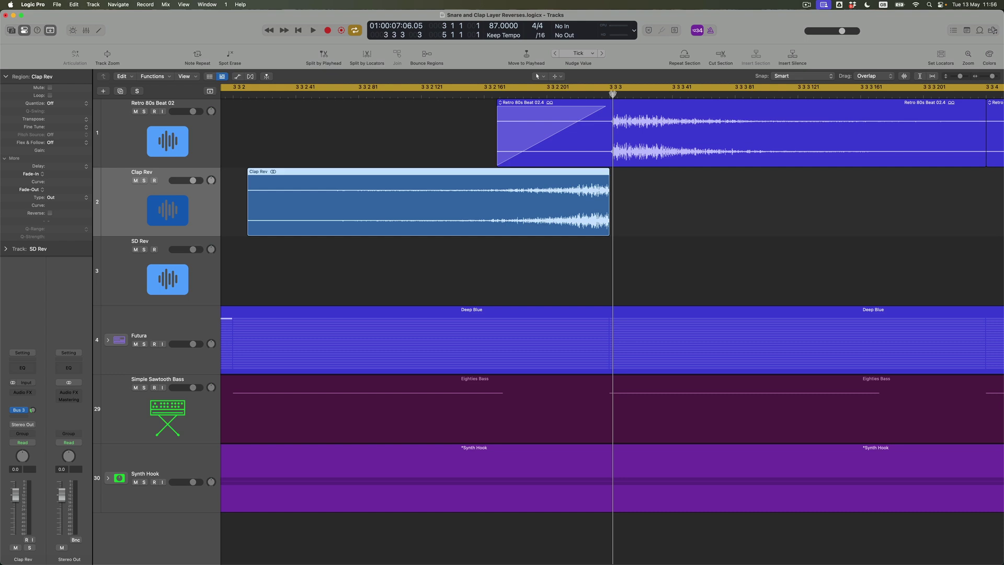
{"action": "key", "text": "alt+Right"}
{"action": "key", "text": "alt+Right"}
{"action": "key", "text": "alt+Right"}
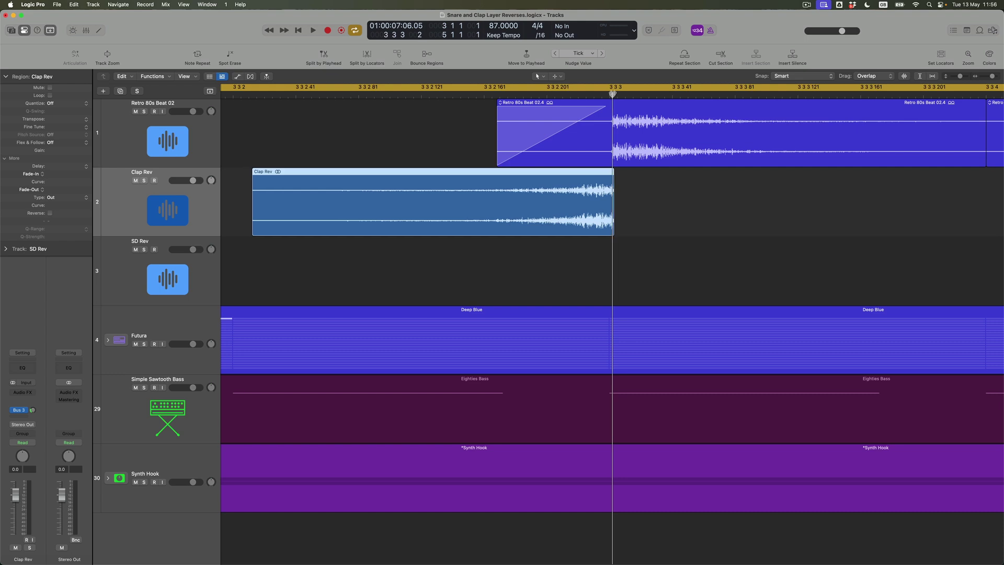
{"action": "key", "text": "alt+Right"}
{"action": "key", "text": "alt+Right"}
{"action": "key", "text": "alt+Right"}
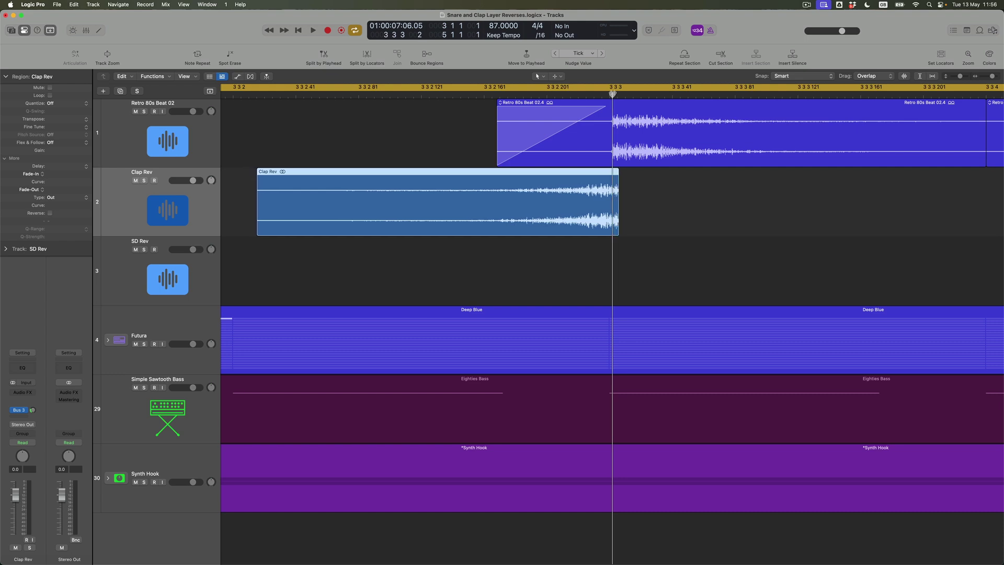
{"action": "key", "text": "super+t"}
{"action": "key", "text": "Delete"}
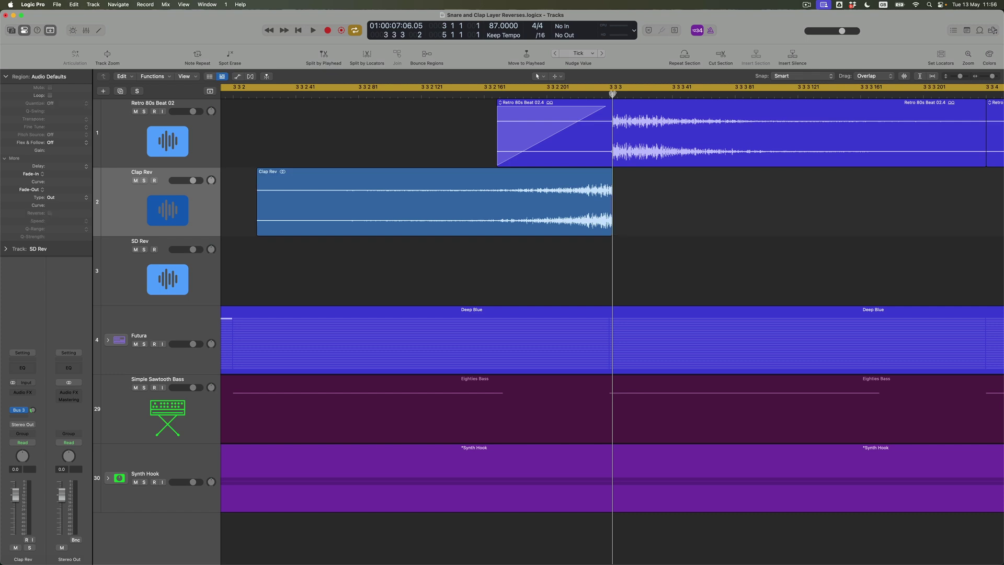
Trim the start of the Clap Rev region to a length of 24 ticks, with a fade-in of 14 and a fade-out of 2.
{"action": "left_click_drag", "start_coordinate": [258, 234], "coordinate": [578, 230]}
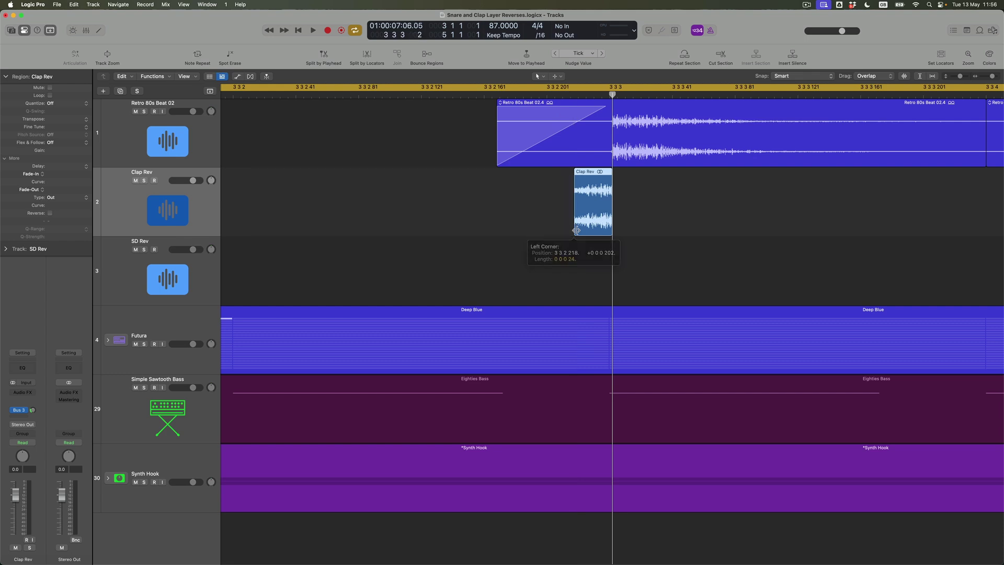
{"action": "key", "text": "t"}
{"action": "left_click", "coordinate": [601, 302]}
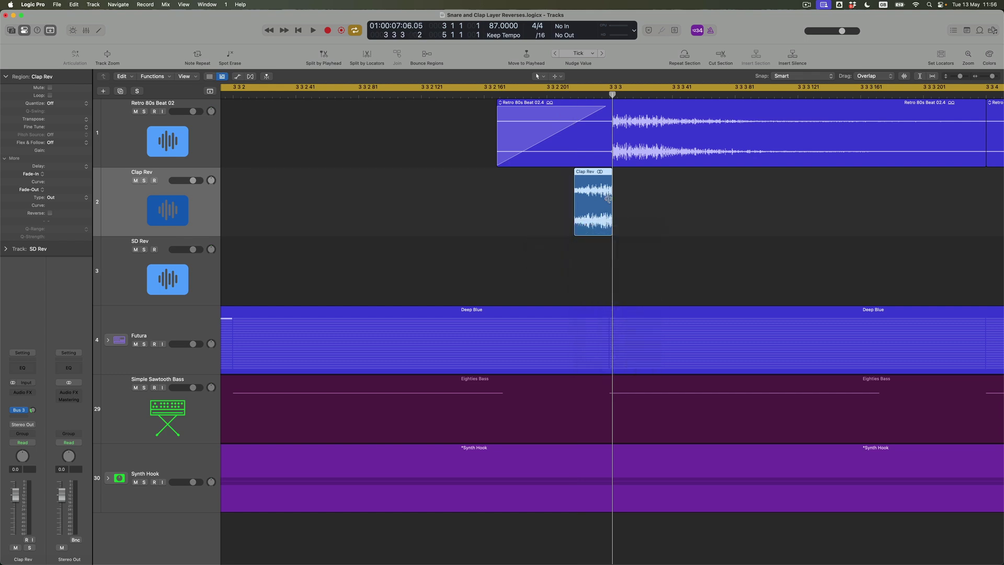
{"action": "left_click_drag", "start_coordinate": [605, 196], "coordinate": [559, 205]}
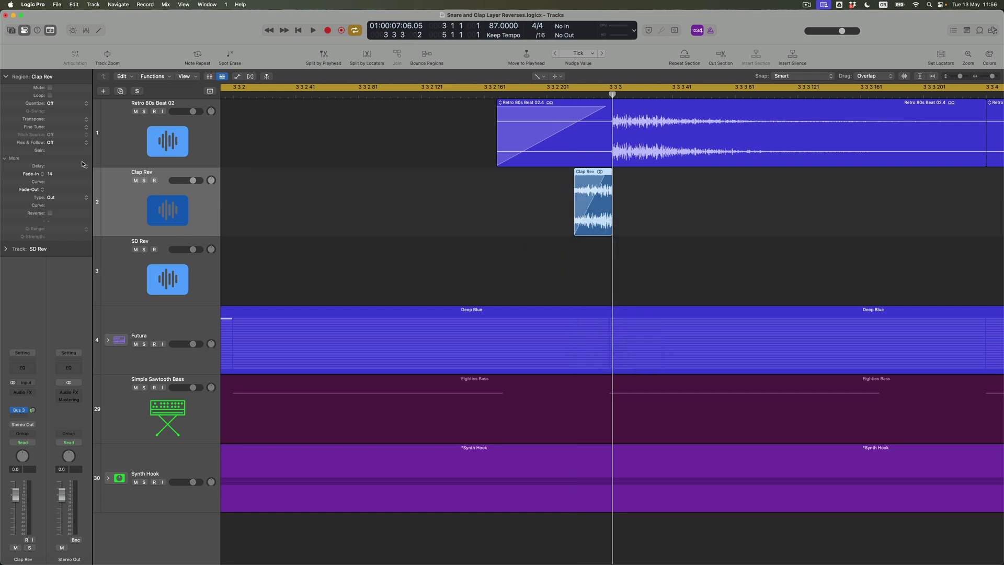
{"action": "double_click", "coordinate": [56, 189]}
{"action": "type", "text": "2"}
{"action": "key", "text": "Return"}
{"action": "key", "text": "z"}
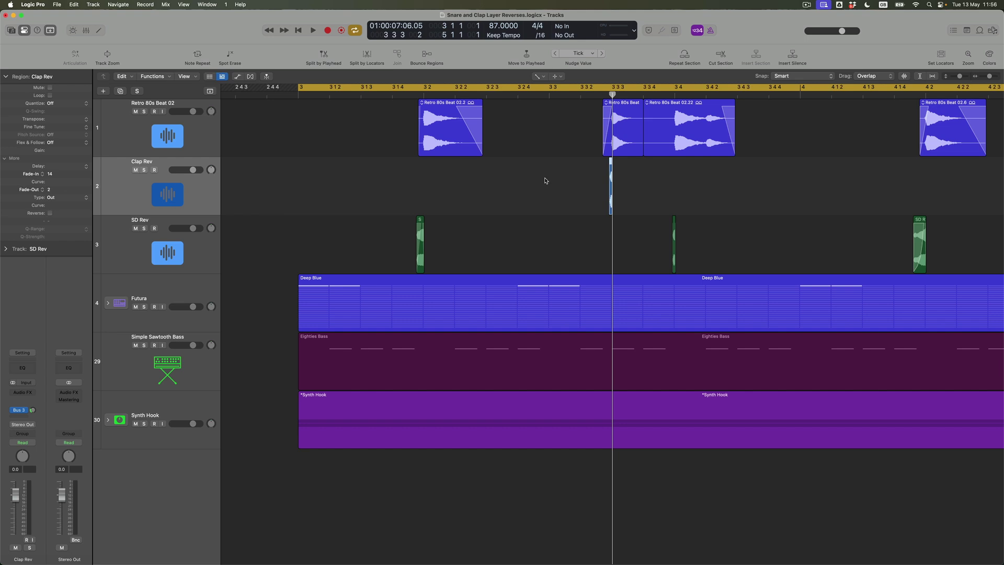
{"action": "key", "text": "t"}
{"action": "key", "text": "t"}
Solo the Retro 80s Beat 02, Clap Rev, SD Rev and Futura tracks.
{"action": "key", "text": "super+Left"}
{"action": "key", "text": "super+Left"}
{"action": "key", "text": "super+Left"}
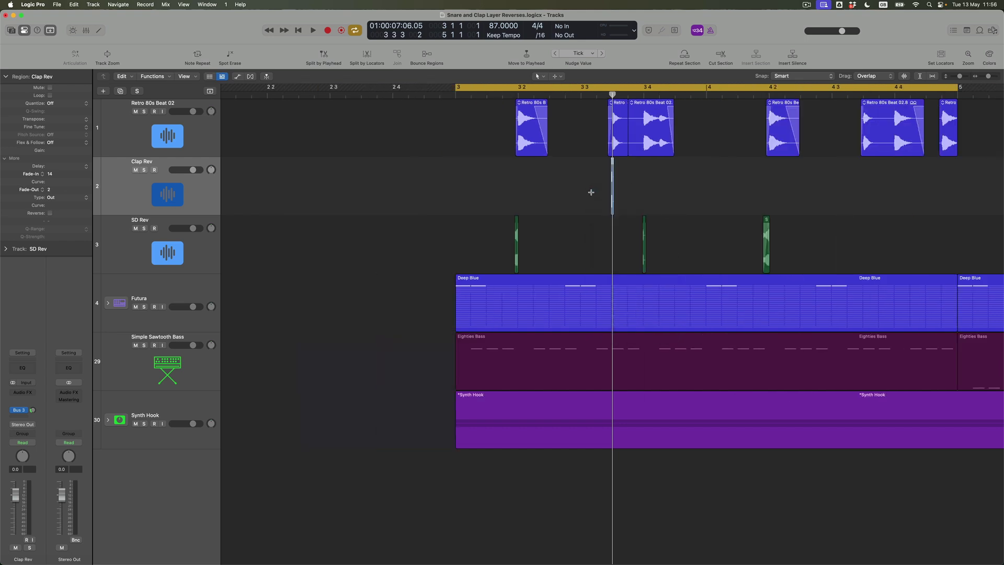
{"action": "key", "text": "super+Up"}
{"action": "key", "text": "super+Up"}
{"action": "left_click", "coordinate": [144, 128]}
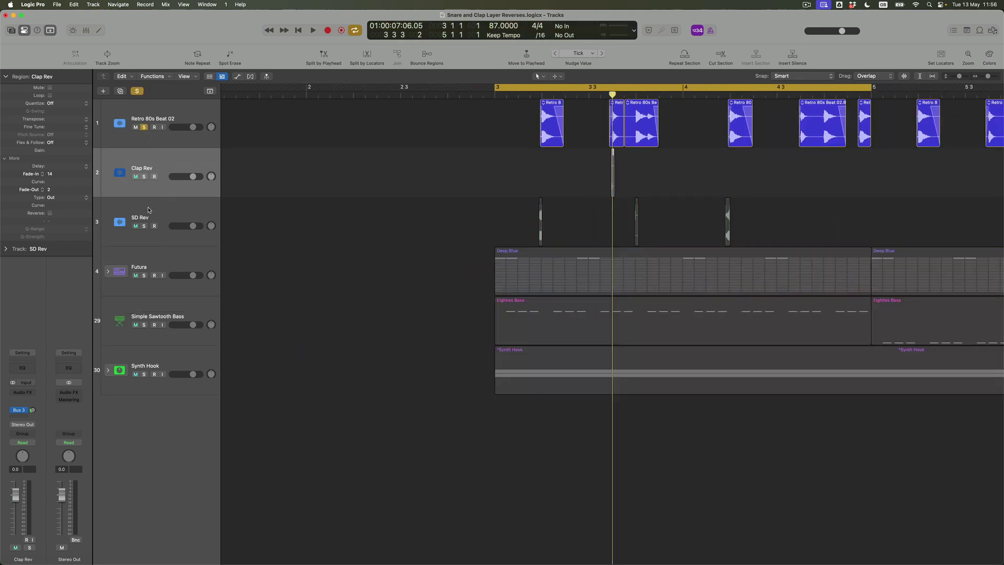
{"action": "left_click", "coordinate": [143, 177]}
{"action": "left_click", "coordinate": [144, 226]}
{"action": "left_click", "coordinate": [144, 276]}
Audition the two-bar loop to check the reversed clap with the drums, reversed snares and Futura.
{"action": "key", "text": "super+Up"}
{"action": "key", "text": "super+Up"}
{"action": "key", "text": "super+Right"}
{"action": "key", "text": "space"}
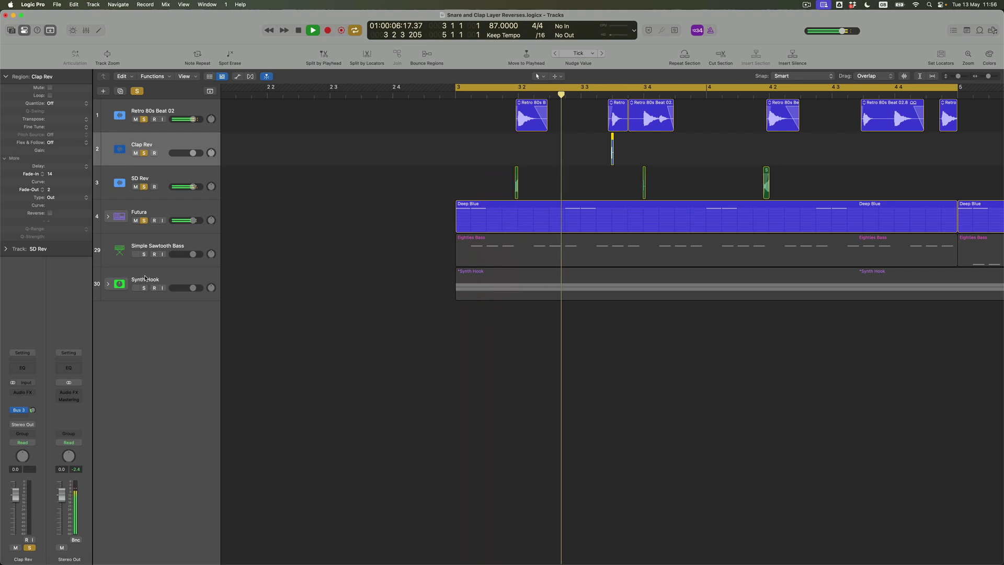
{"action": "key", "text": "super+Right"}
{"action": "key", "text": "super+Right"}
{"action": "key", "text": "space"}
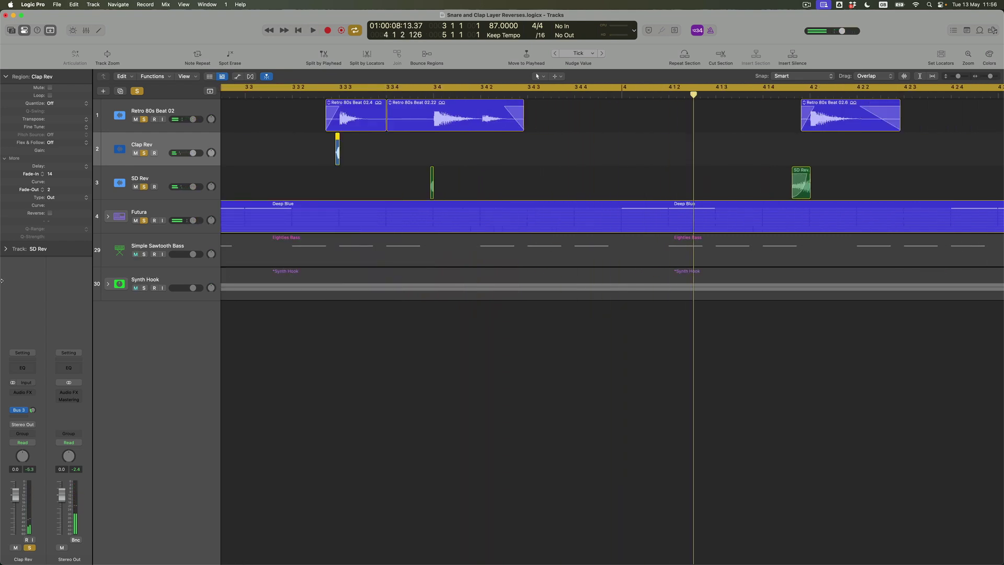
{"action": "key", "text": "super+Right"}
{"action": "key", "text": "super+Right"}
{"action": "key", "text": "space"}
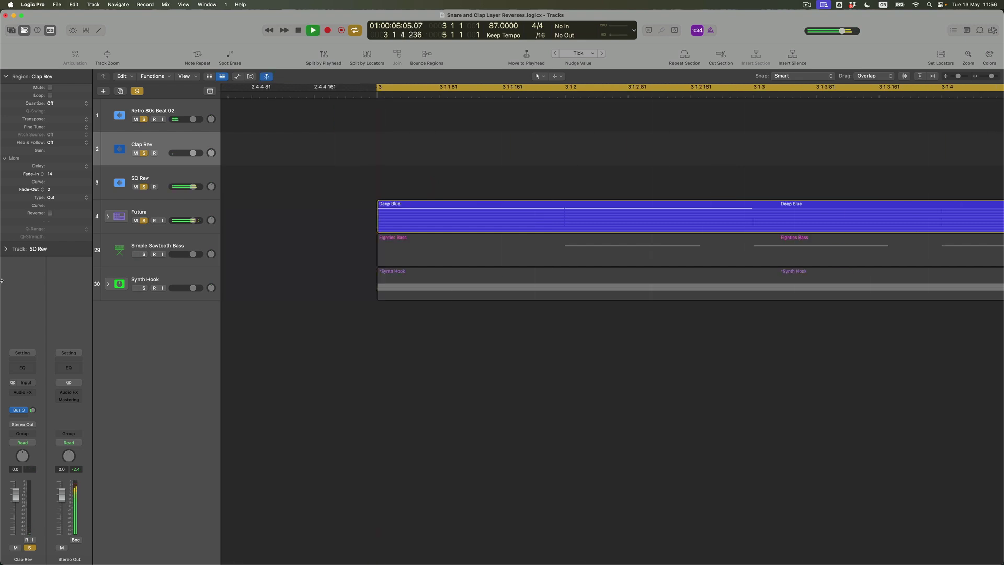
{"action": "key", "text": "super+Left"}
{"action": "key", "text": "super+Left"}
{"action": "key", "text": "super+Left"}
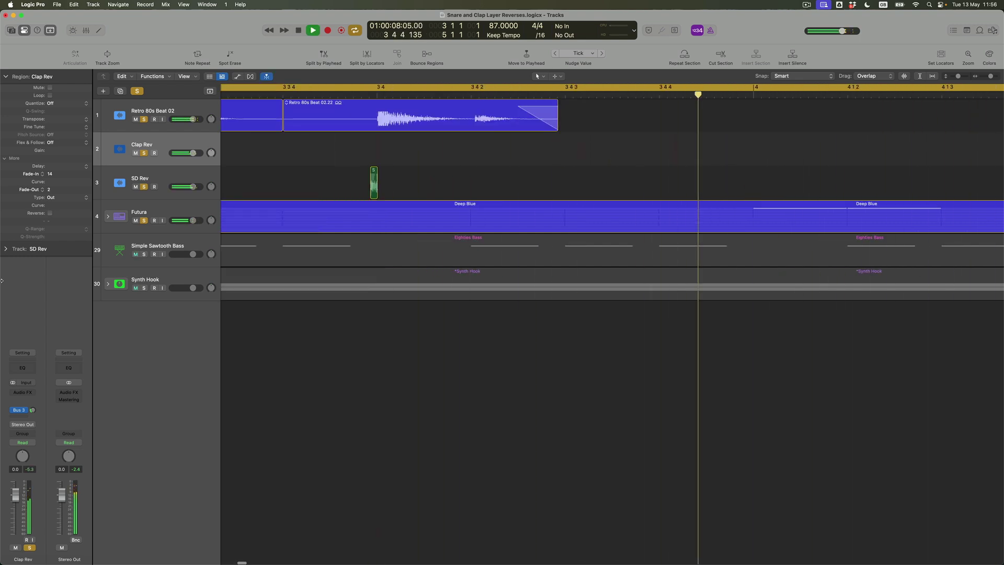
{"action": "key", "text": "super+Left"}
{"action": "key", "text": "space"}
Copy the Clap Rev region ahead of the hit near 4 3 3 and nudge the copy slightly later to line up with it.
{"action": "left_click", "coordinate": [468, 155]}
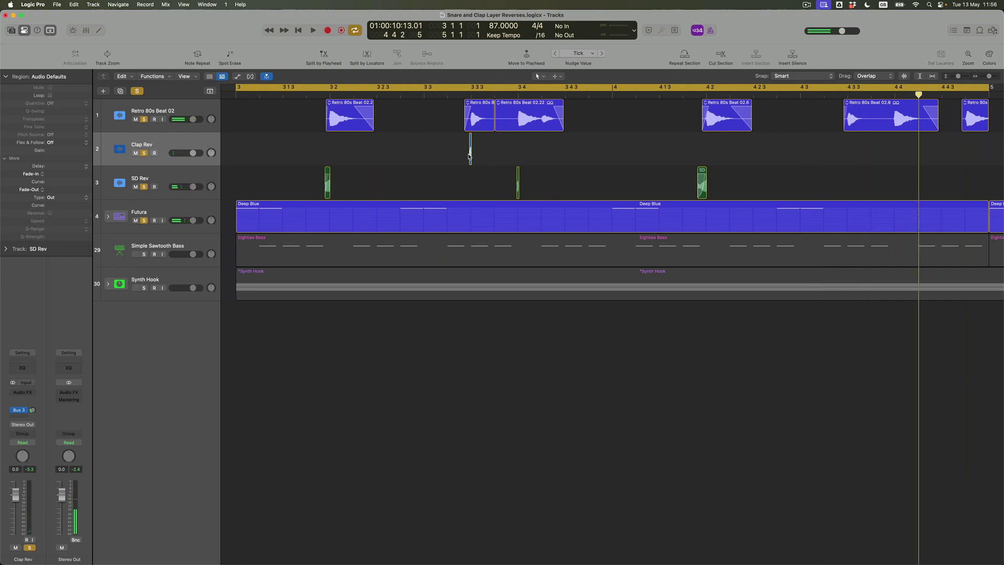
{"action": "mouse_move", "coordinate": [471, 155]}
{"action": "left_mouse_down"}
{"action": "mouse_move", "coordinate": [877, 151]}
{"action": "mouse_move", "coordinate": [808, 162]}
{"action": "mouse_move", "coordinate": [817, 161]}
{"action": "left_mouse_up"}
{"action": "scroll", "coordinate": [847, 157], "scroll_direction": "up", "scroll_amount": 8}
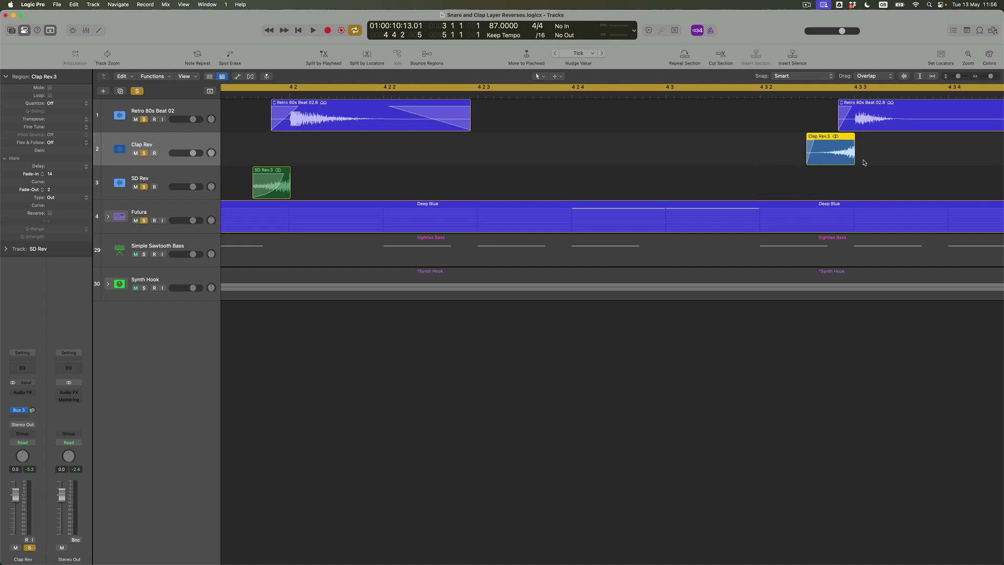
{"action": "key", "text": "super+Right"}
{"action": "key", "text": "alt+Right"}
{"action": "key", "text": "alt+Right"}
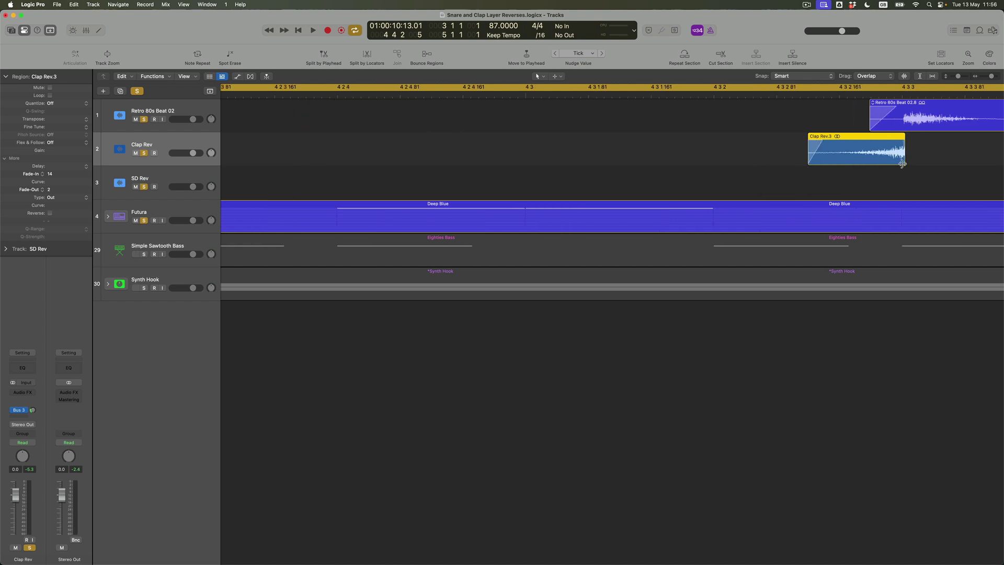
Lengthen the fade-in of the copied Clap Rev region to 64 and audition the loop.
{"action": "key", "text": "t"}
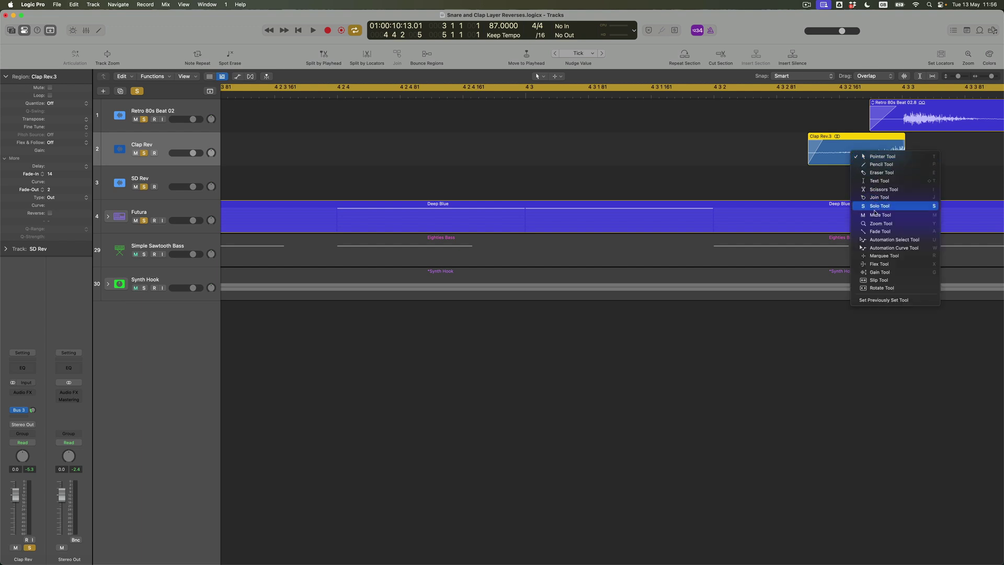
{"action": "left_click", "coordinate": [870, 233]}
{"action": "left_click_drag", "start_coordinate": [878, 153], "coordinate": [763, 155]}
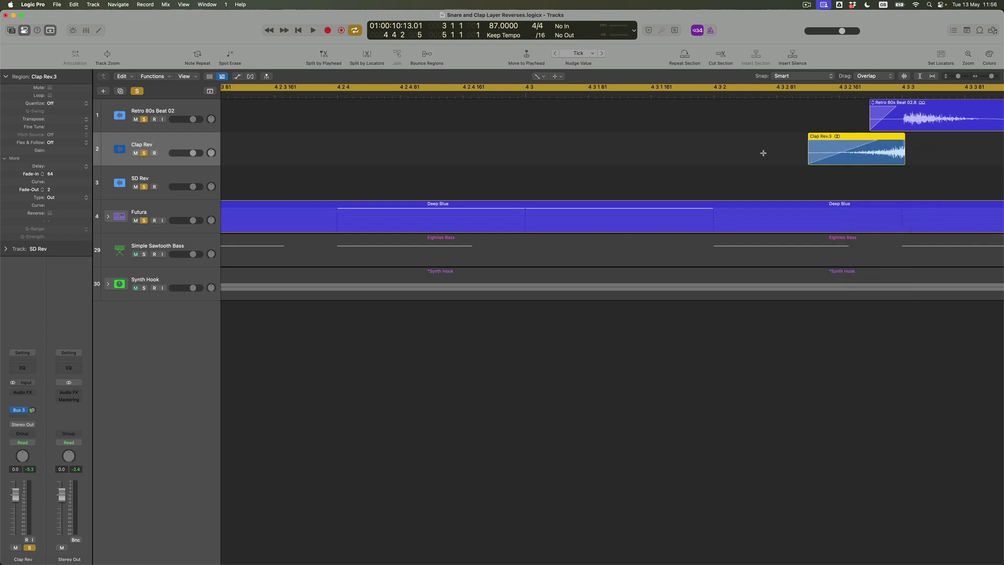
{"action": "key", "text": "z"}
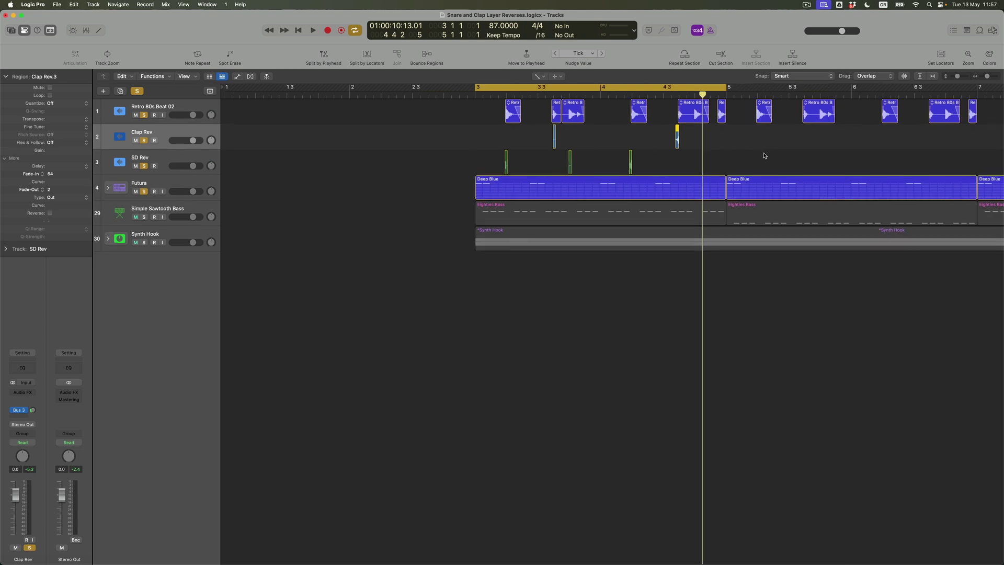
{"action": "key", "text": "space"}
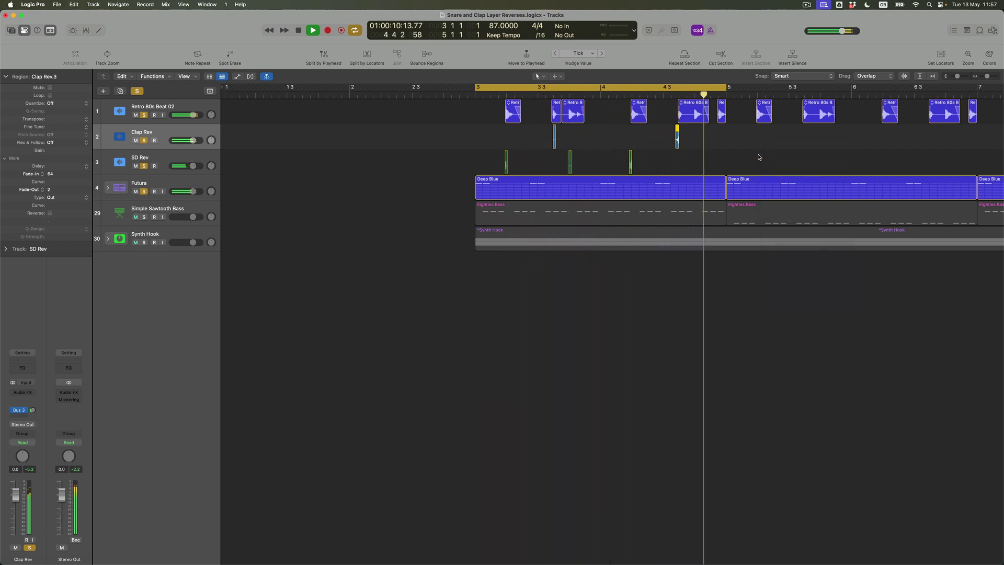
{"action": "key", "text": "space"}
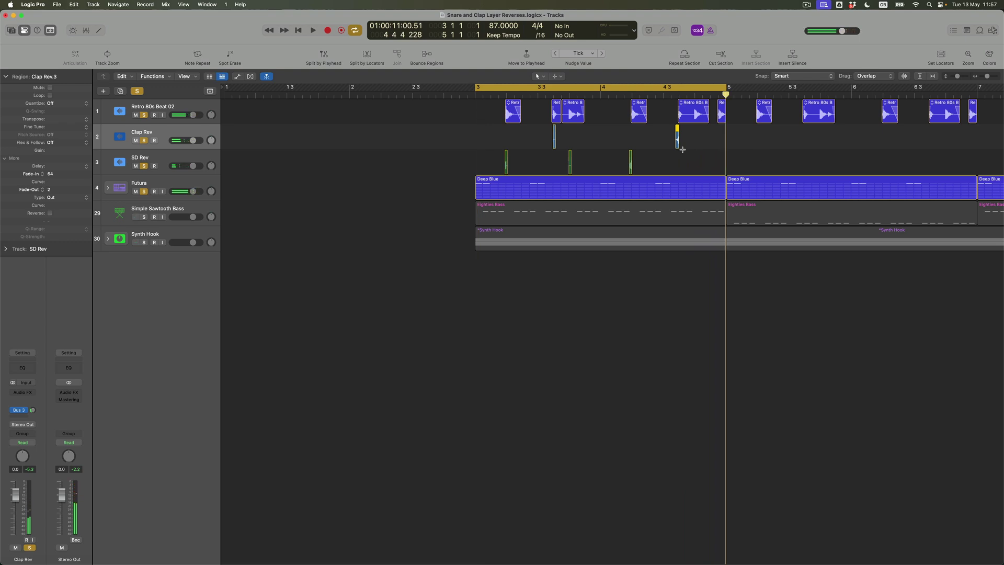
Select the three SD Rev regions and audition the loop while examining the reversed layers' placement against the drum hits.
{"action": "key", "text": "super+Right"}
{"action": "key", "text": "super+Right"}
{"action": "left_click_drag", "start_coordinate": [622, 163], "coordinate": [324, 154]}
{"action": "key", "text": "super+Right"}
{"action": "key", "text": "super+Right"}
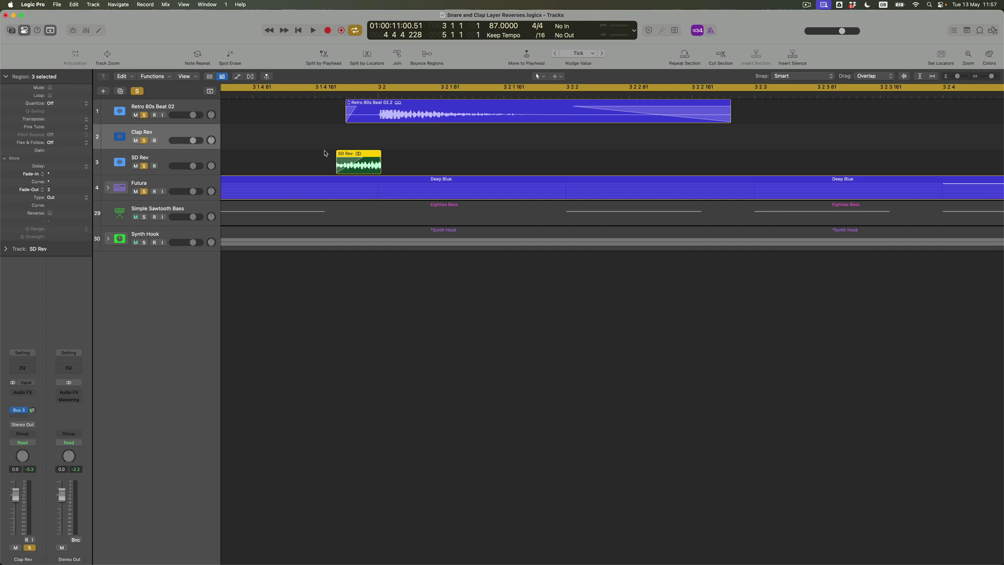
{"action": "key", "text": "space"}
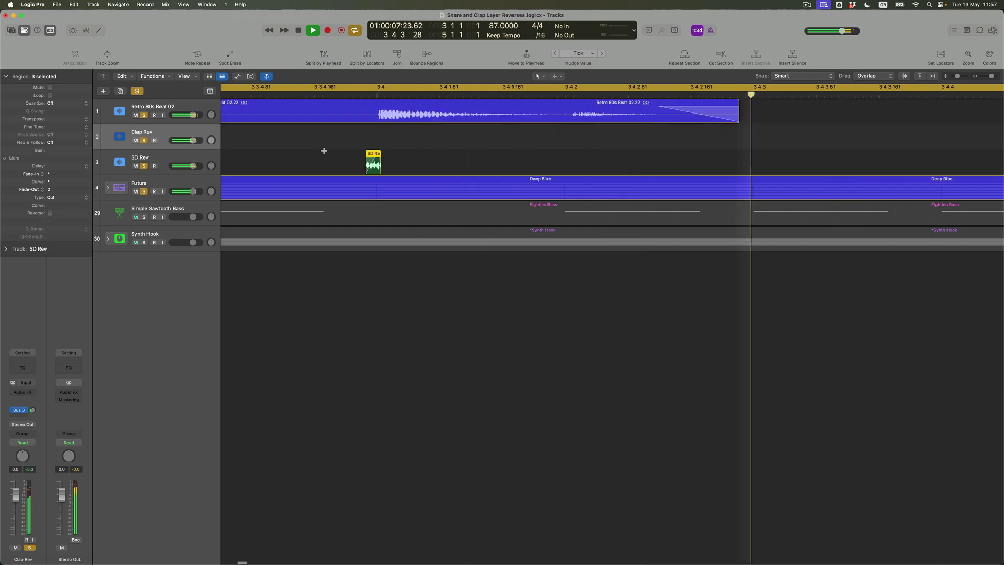
{"action": "key", "text": "super+Left"}
{"action": "key", "text": "super+Left"}
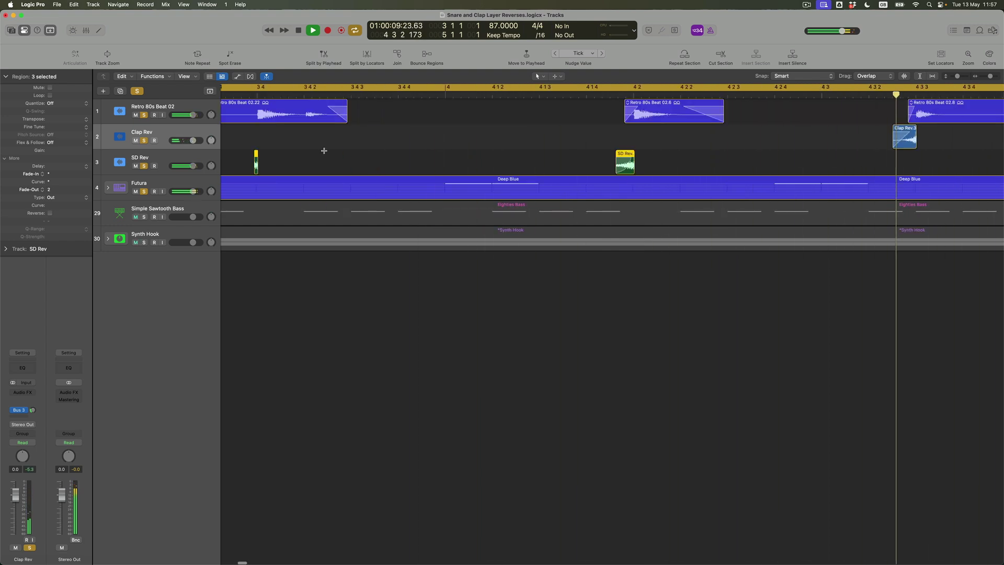
{"action": "key", "text": "super+Left"}
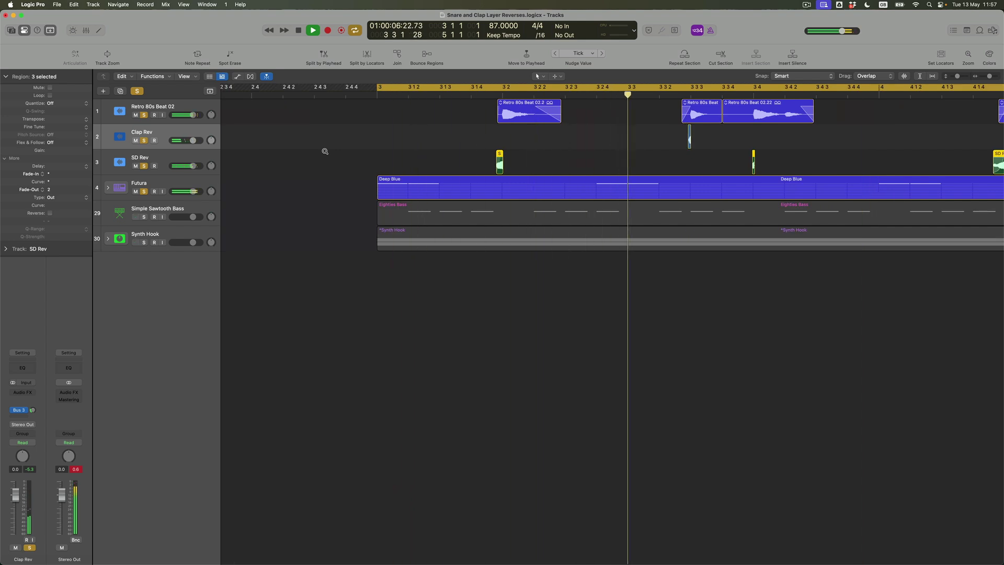
{"action": "key", "text": "space"}
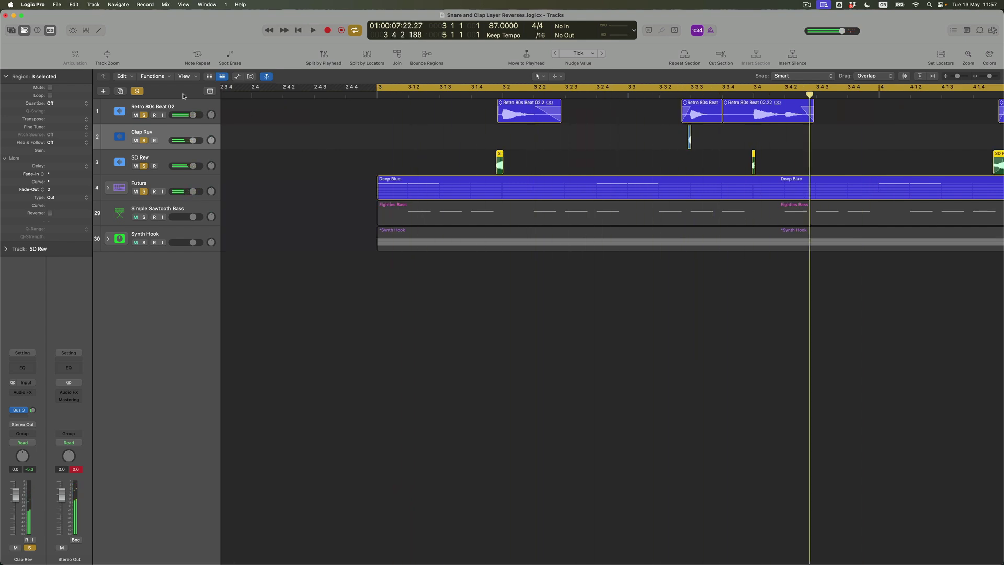
Clear all track solos and audition the two-bar loop from its start with the bass and synth hook included.
{"action": "left_click", "coordinate": [138, 92]}
{"action": "key", "text": "Return"}
{"action": "key", "text": "space"}
{"action": "key", "text": "super+Left"}
{"action": "key", "text": "super+Left"}
{"action": "key", "text": "super+Left"}
{"action": "key", "text": "super+Left"}
{"action": "key", "text": "super+Up"}
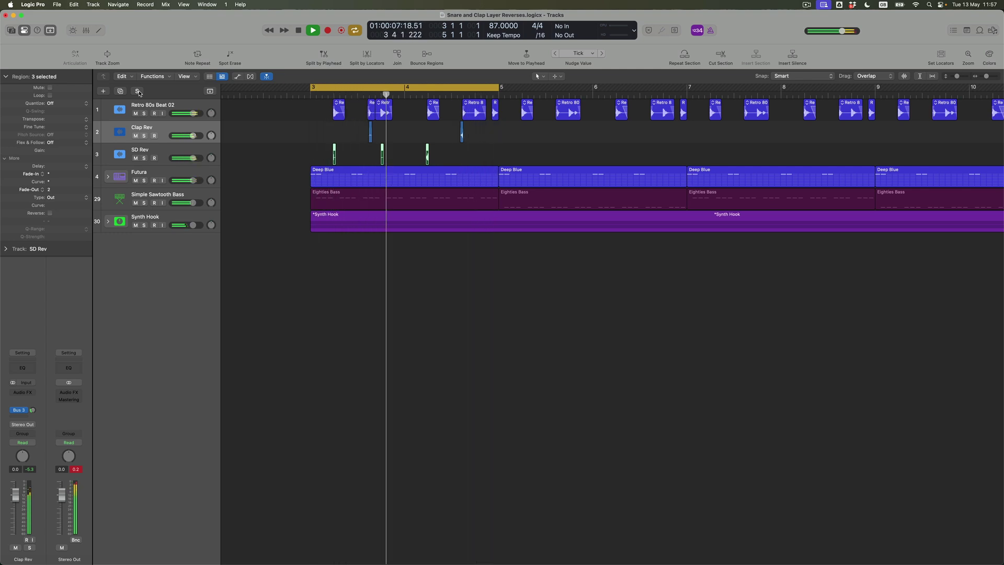
{"action": "left_click", "coordinate": [166, 153]}
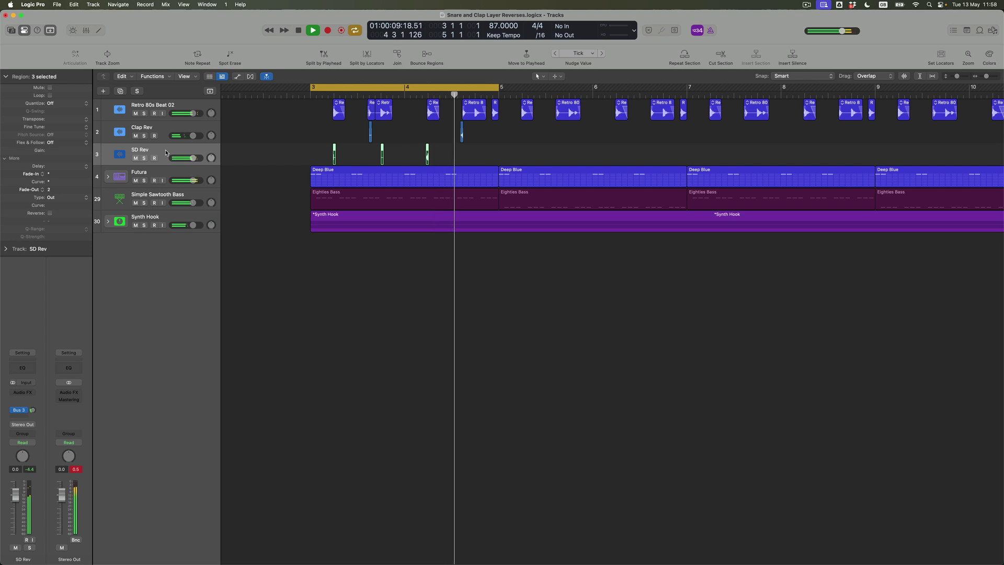
{"action": "key", "text": "space"}
{"action": "key", "text": "Return"}
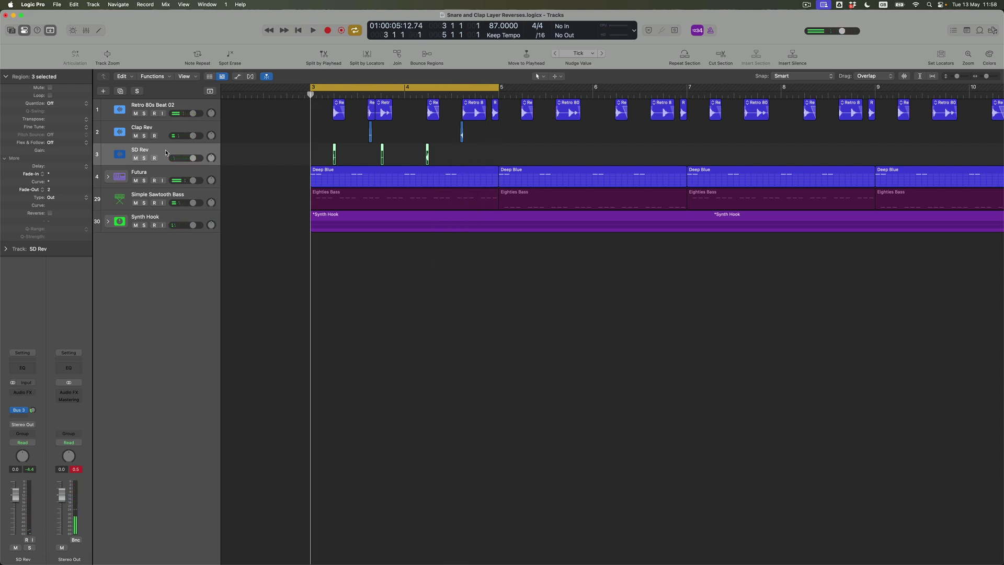
Lower the Clap Rev track's volume slightly and set the SD Rev track's volume to -5.0 dB.
{"action": "left_click", "coordinate": [162, 129]}
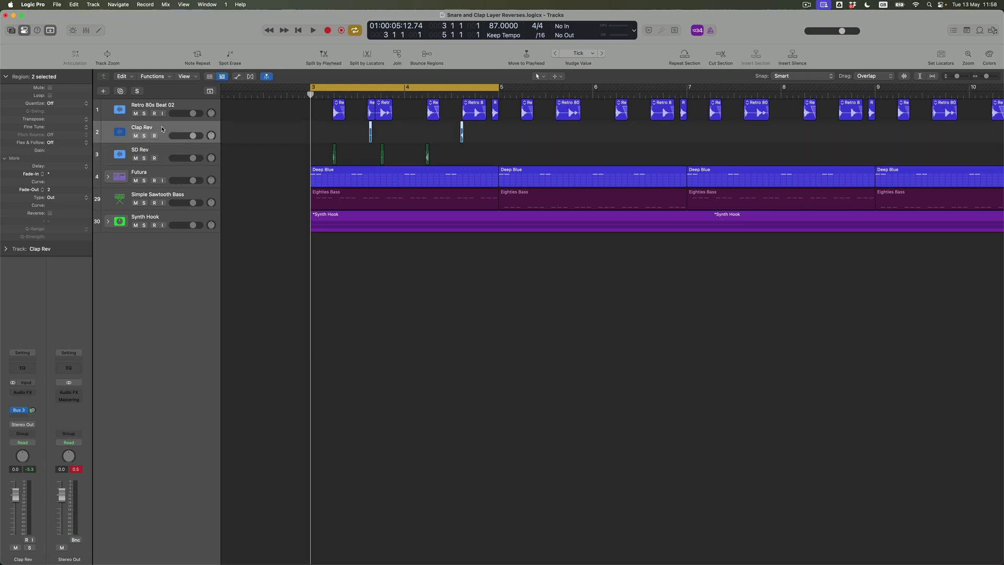
{"action": "left_click_drag", "start_coordinate": [16, 494], "coordinate": [15, 501]}
{"action": "left_click", "coordinate": [159, 151]}
{"action": "left_click_drag", "start_coordinate": [15, 494], "coordinate": [16, 505]}
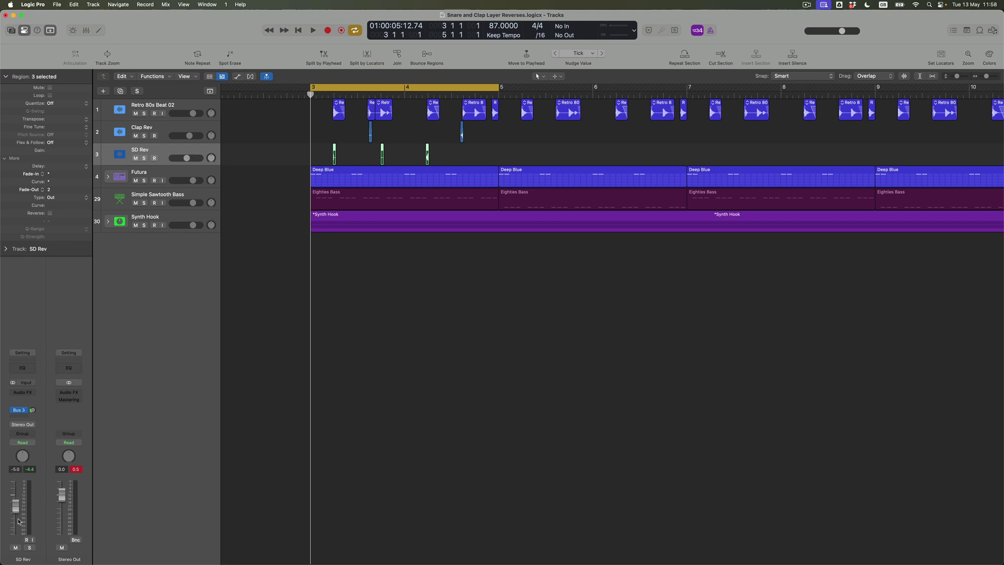
Turn off cycle mode and copy all five reversed clap and snare regions four bars later, into bars 7 and 8.
{"action": "left_click", "coordinate": [418, 89]}
{"action": "left_click_drag", "start_coordinate": [499, 162], "coordinate": [335, 157]}
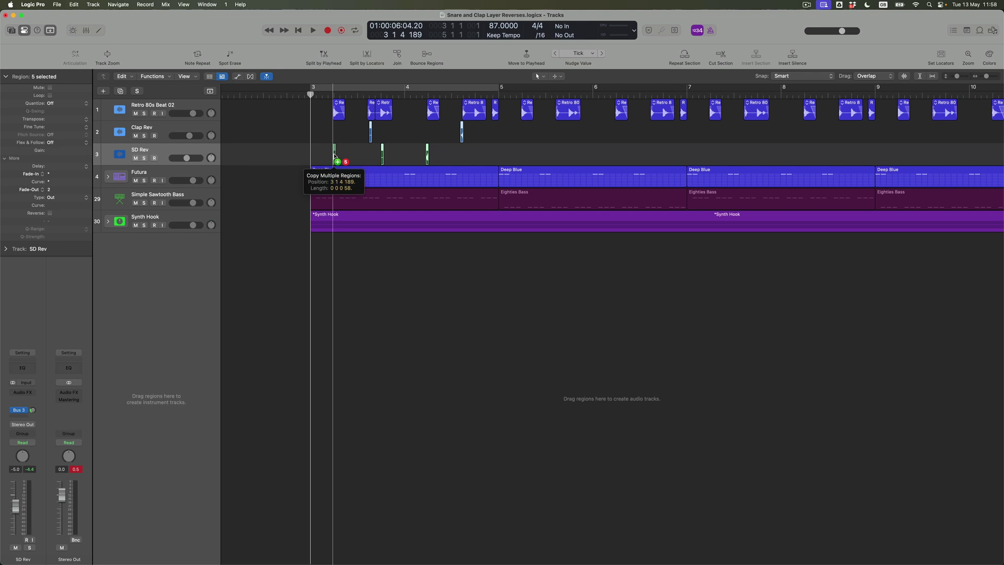
{"action": "left_click_drag", "start_coordinate": [334, 156], "coordinate": [712, 154]}
Play the full arrangement from just before bar 3 with the Retro 80s Beat 02 track selected.
{"action": "left_click", "coordinate": [303, 95]}
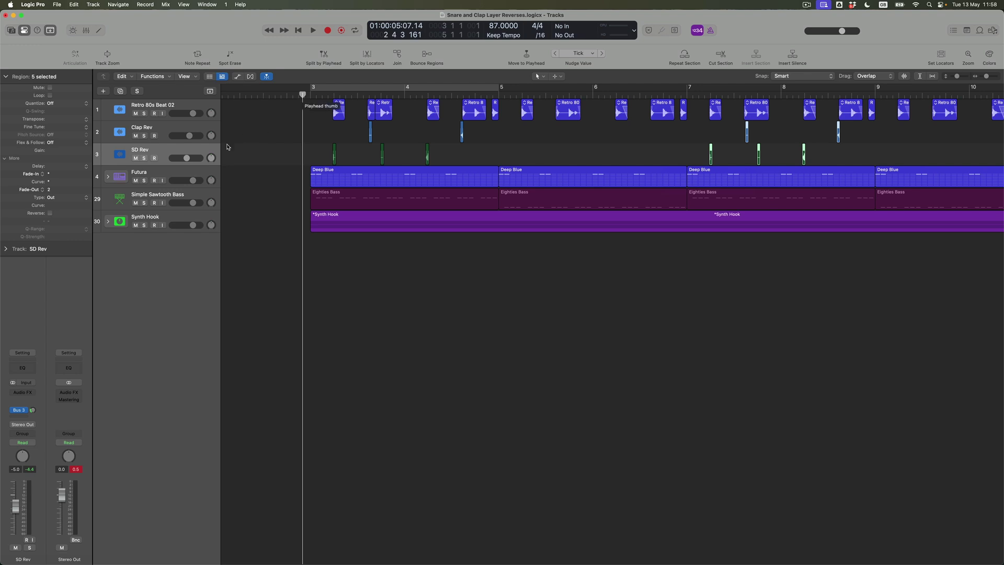
{"action": "left_click", "coordinate": [160, 173]}
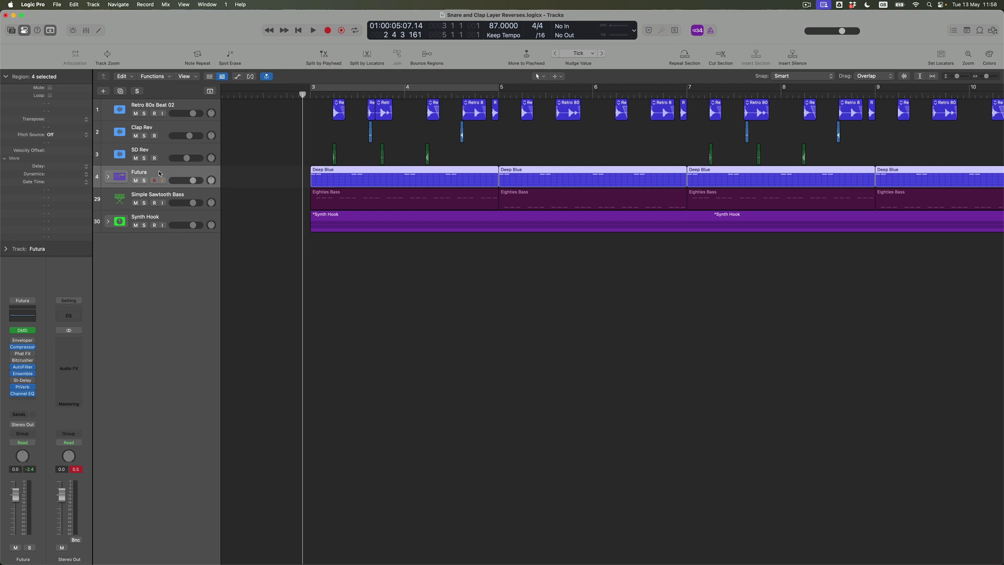
{"action": "left_click", "coordinate": [178, 105]}
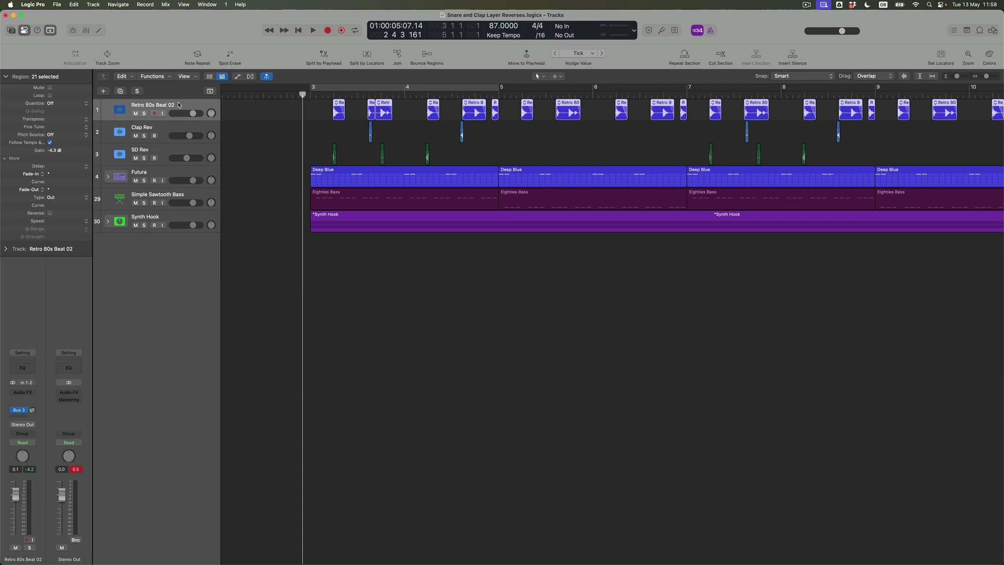
{"action": "key", "text": "space"}
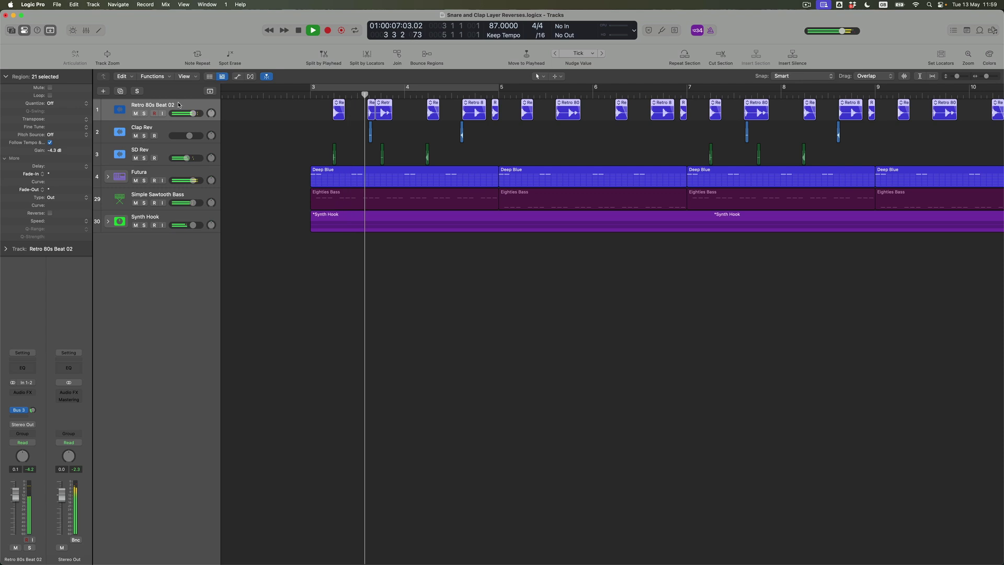